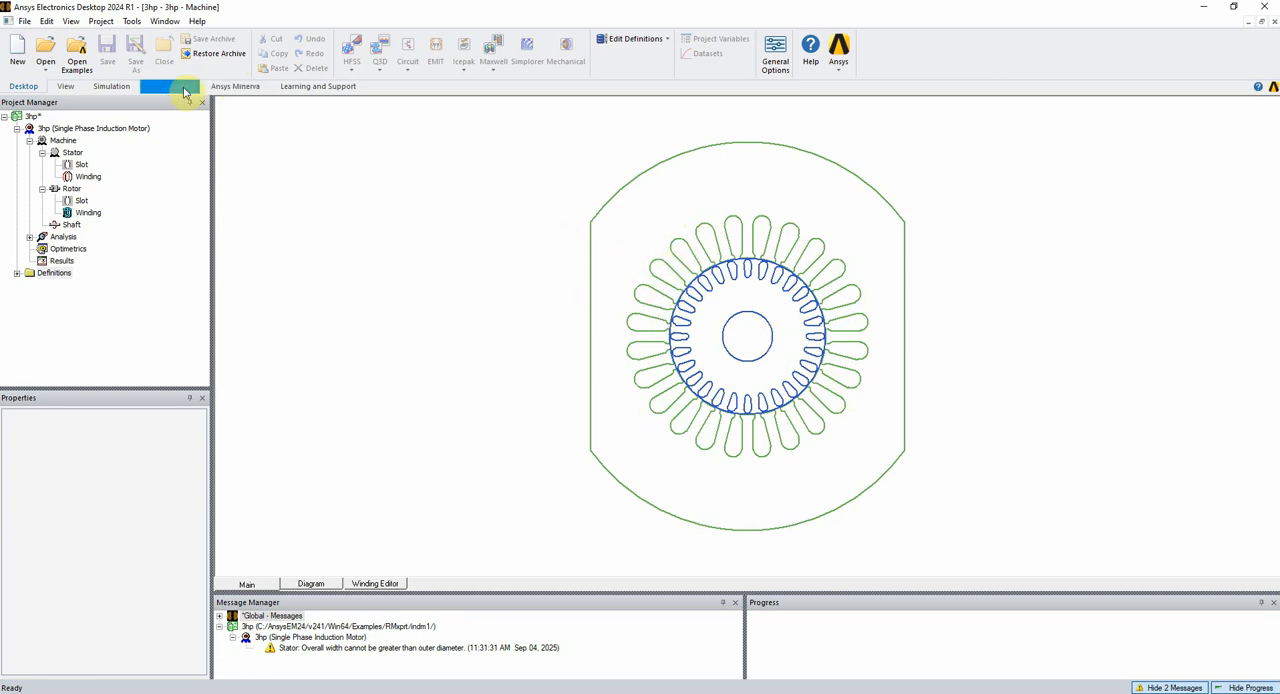
Try to open the 3hp example project from the indm1 folder of the RMxprt examples
left_click(78, 58)
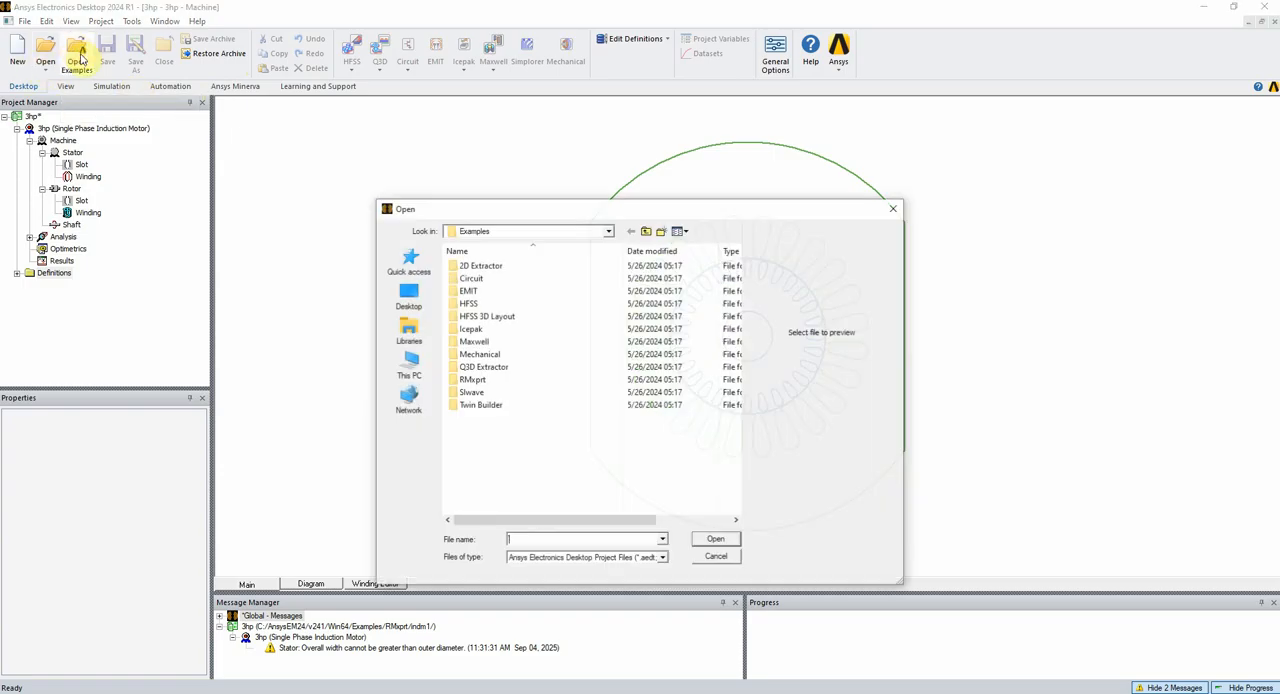
double_click(471, 380)
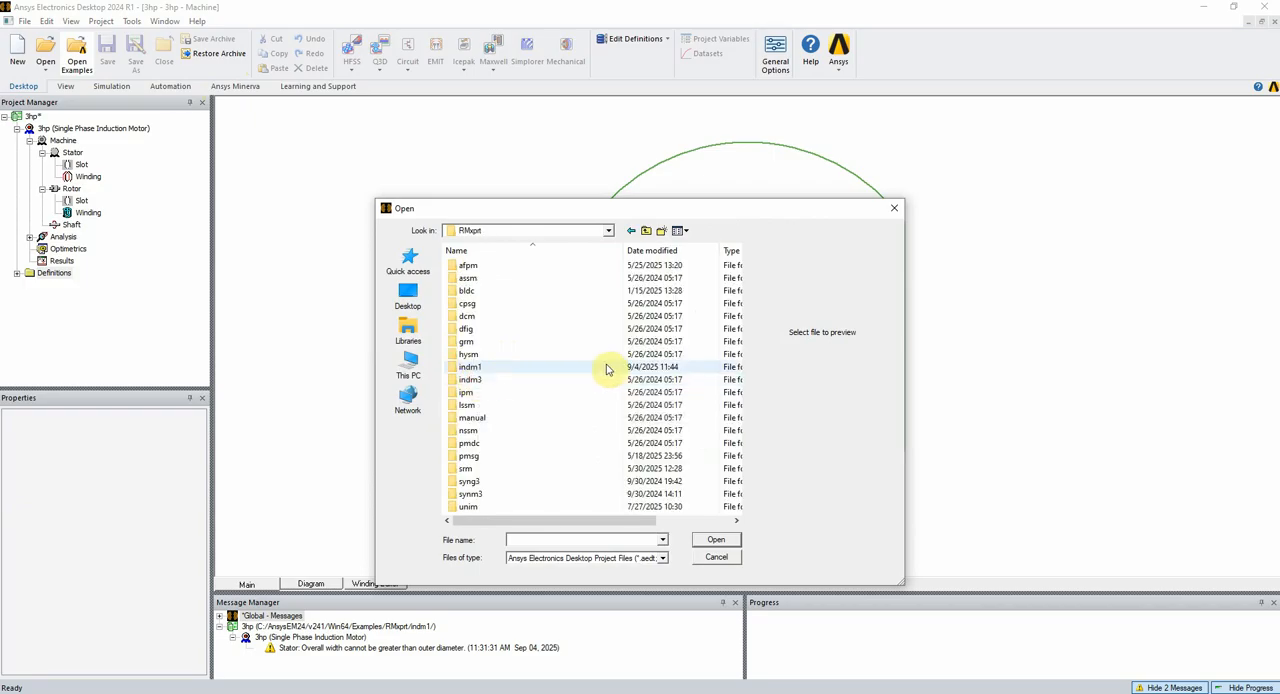
double_click(470, 368)
double_click(539, 291)
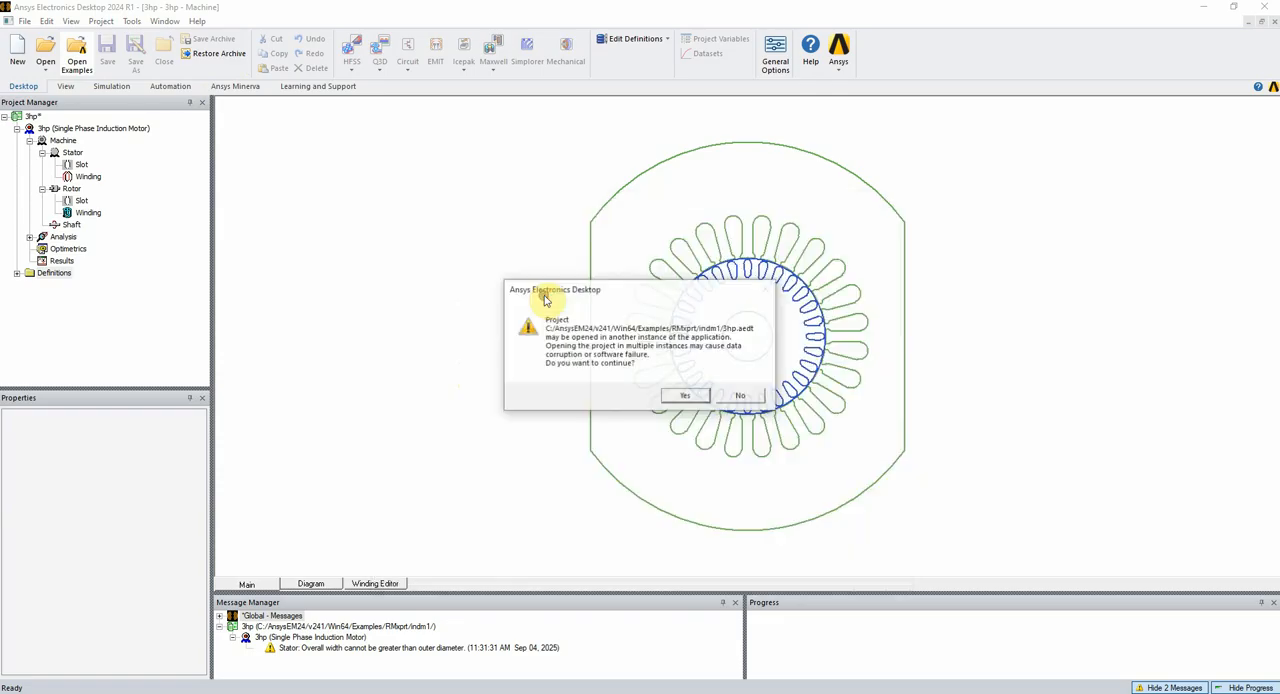
left_click(742, 395)
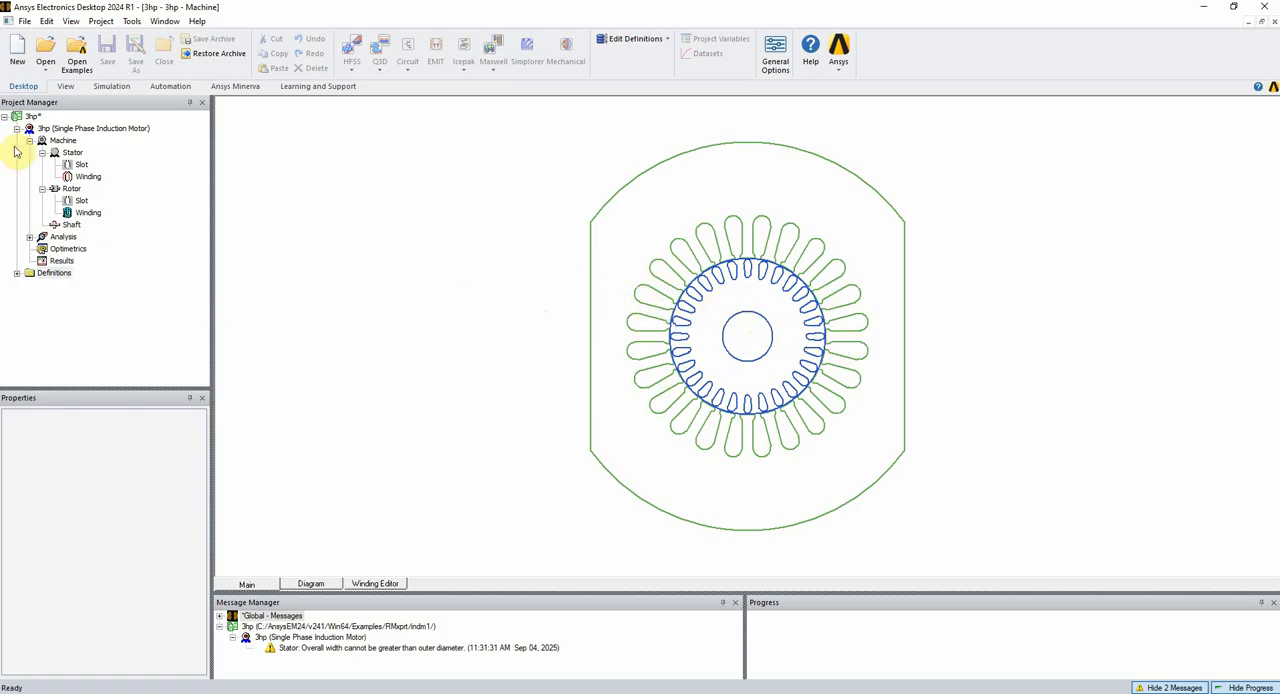
Open the Machine properties of the 3hp design and examine the number of poles and the rotor position options
left_click(68, 129)
double_click(60, 141)
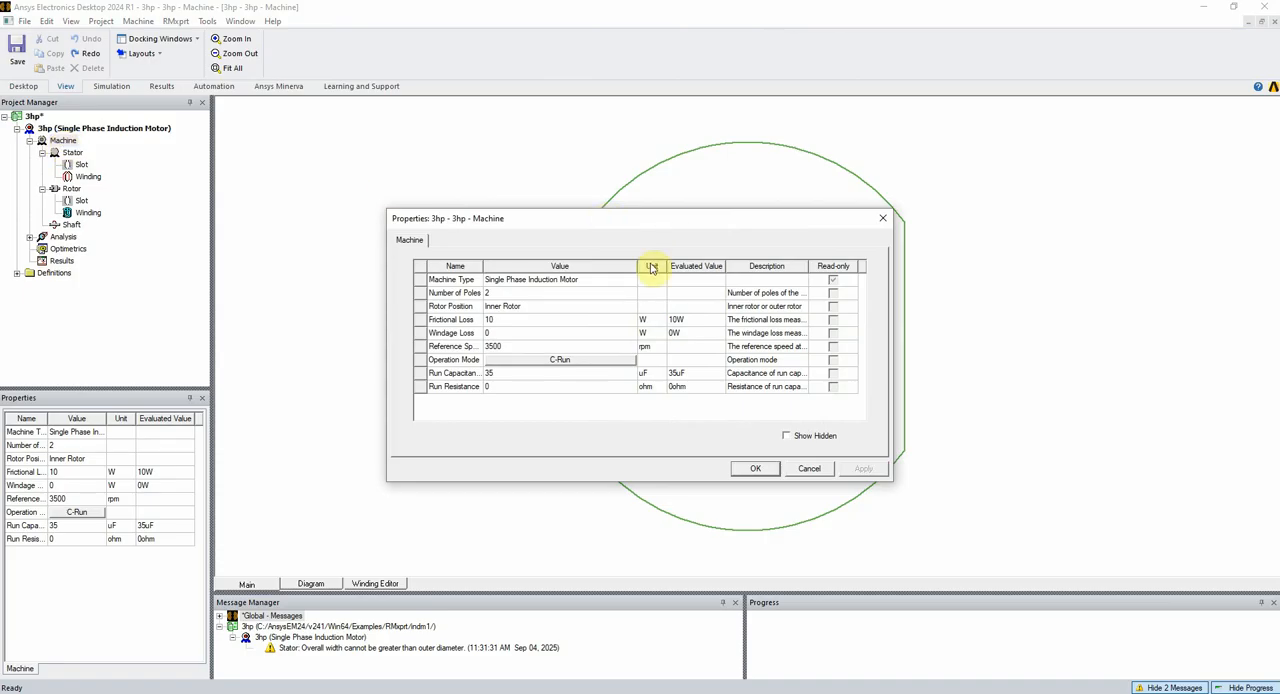
left_click(505, 295)
left_click(505, 293)
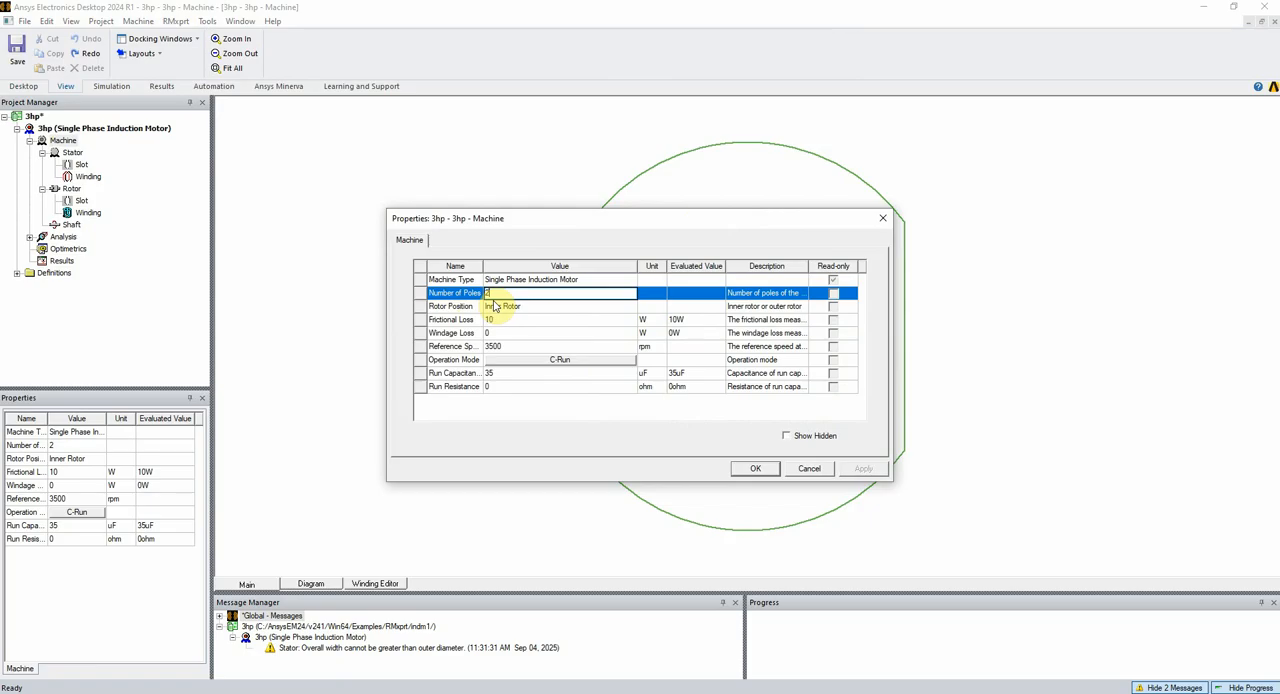
type("4")
left_click(510, 310)
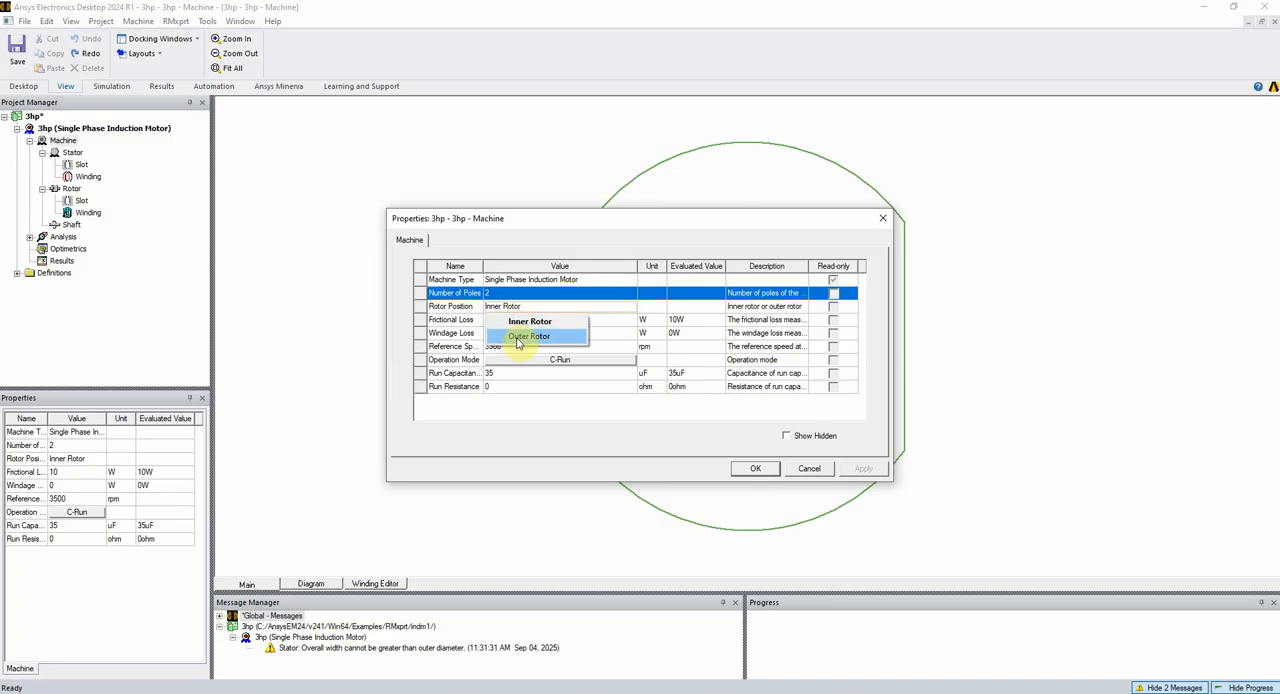
left_click(500, 322)
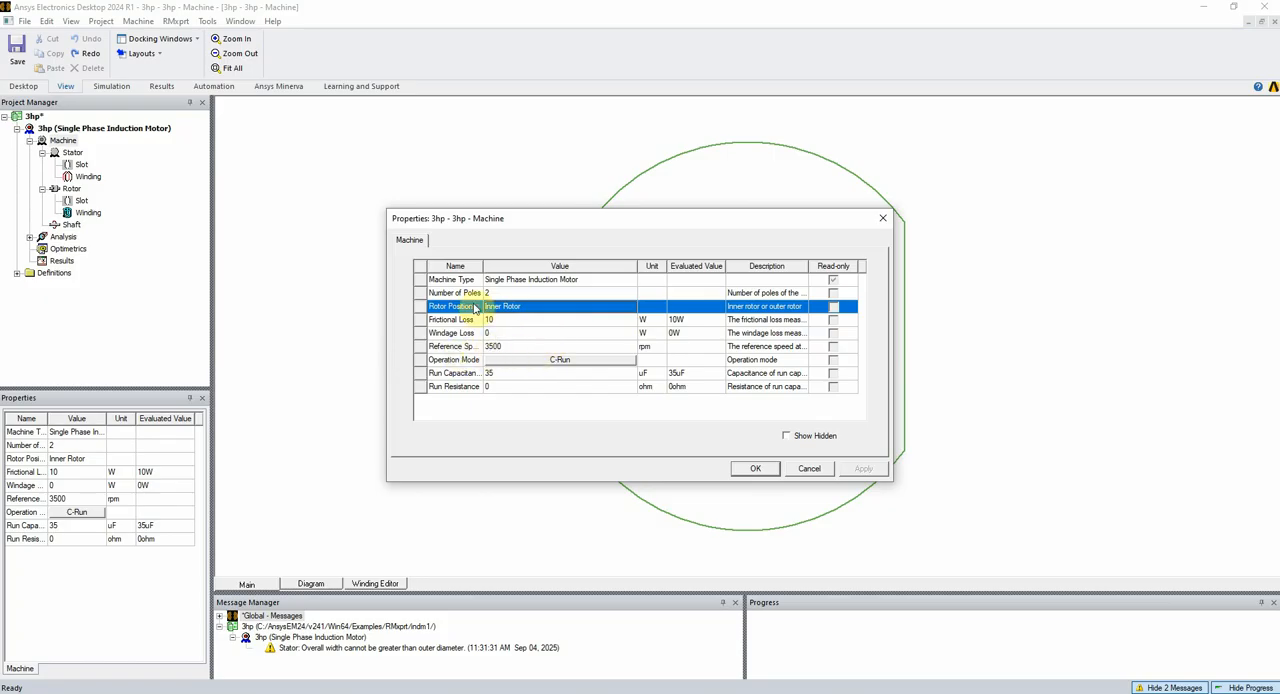
left_click_drag(483, 265, 530, 265)
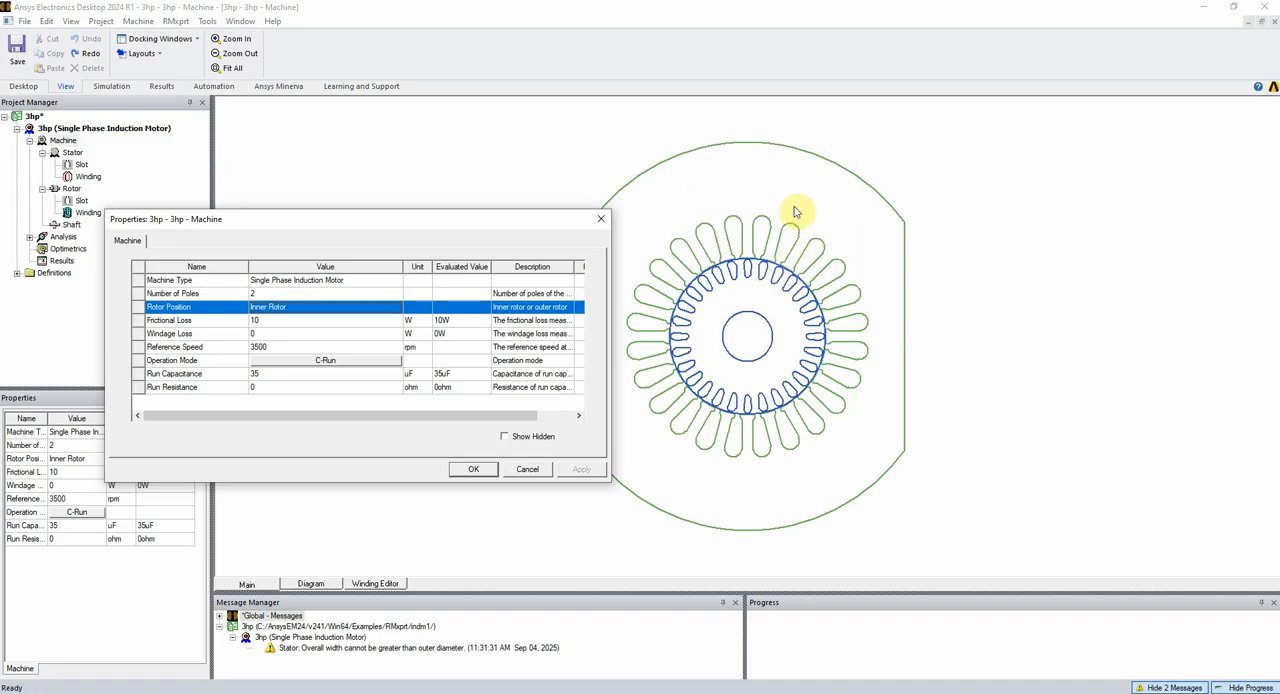
Compare the circuit diagrams of the C-Run, C-Start, C-R&S and R-Start operation modes
left_click(318, 362)
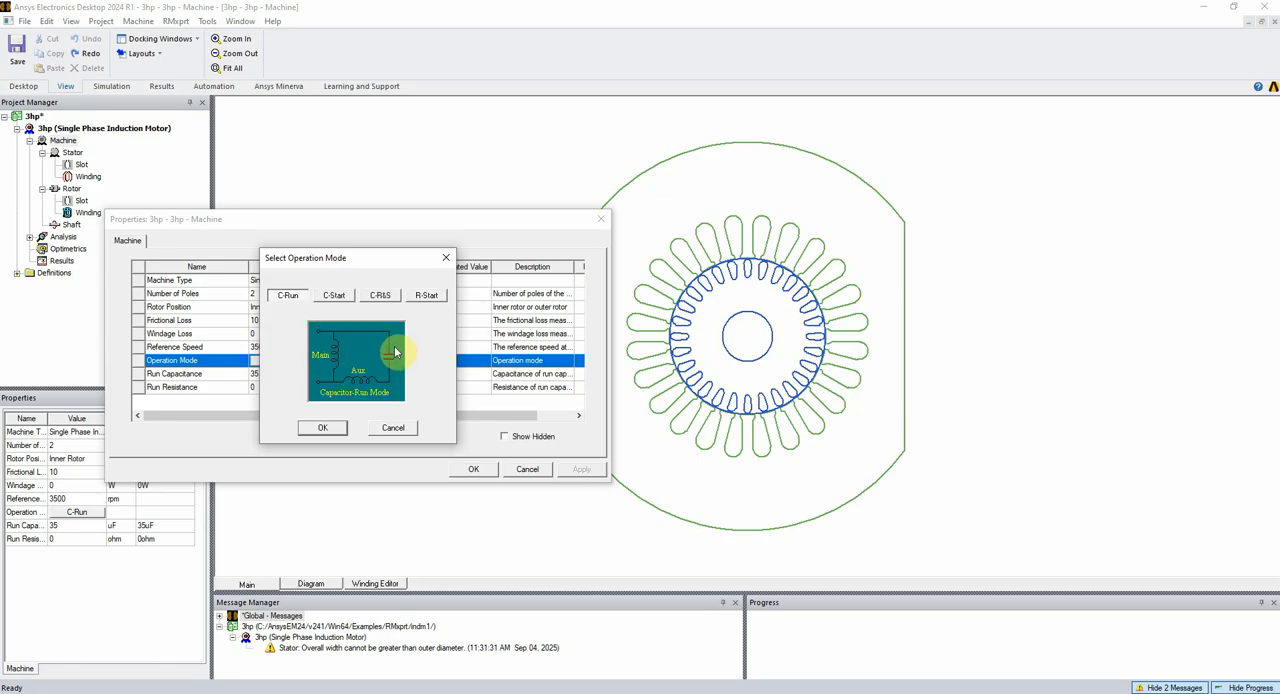
left_click(337, 300)
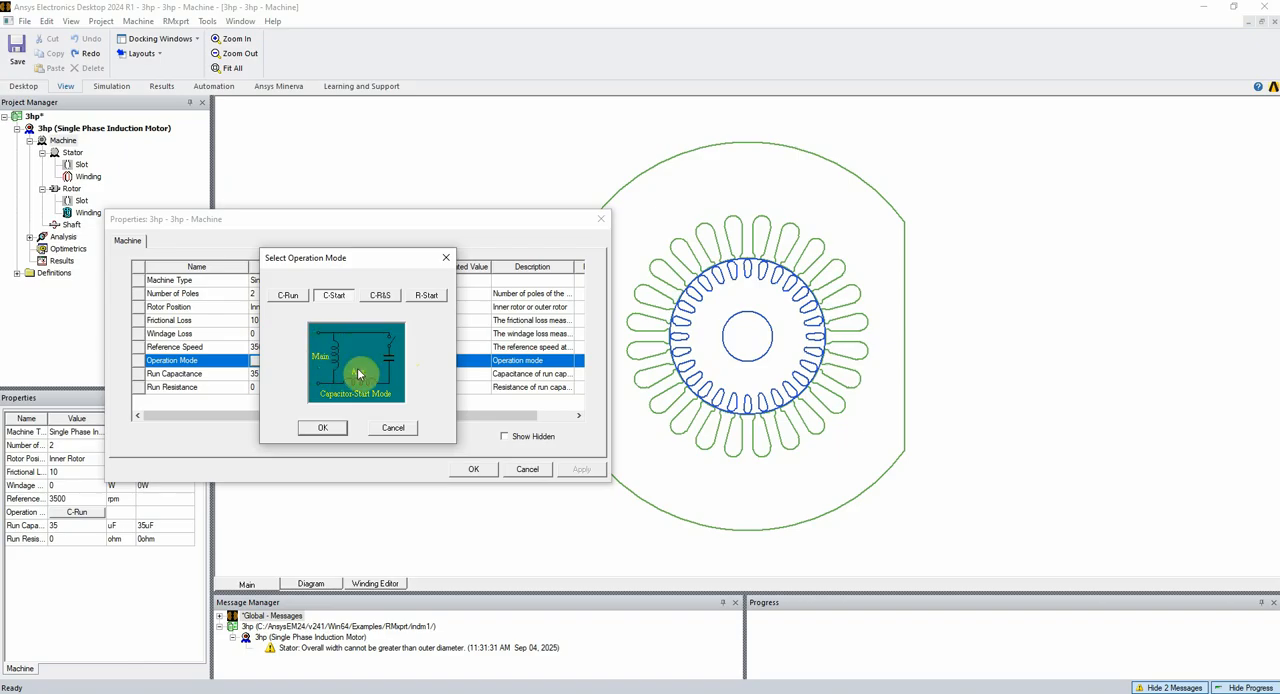
left_click(295, 299)
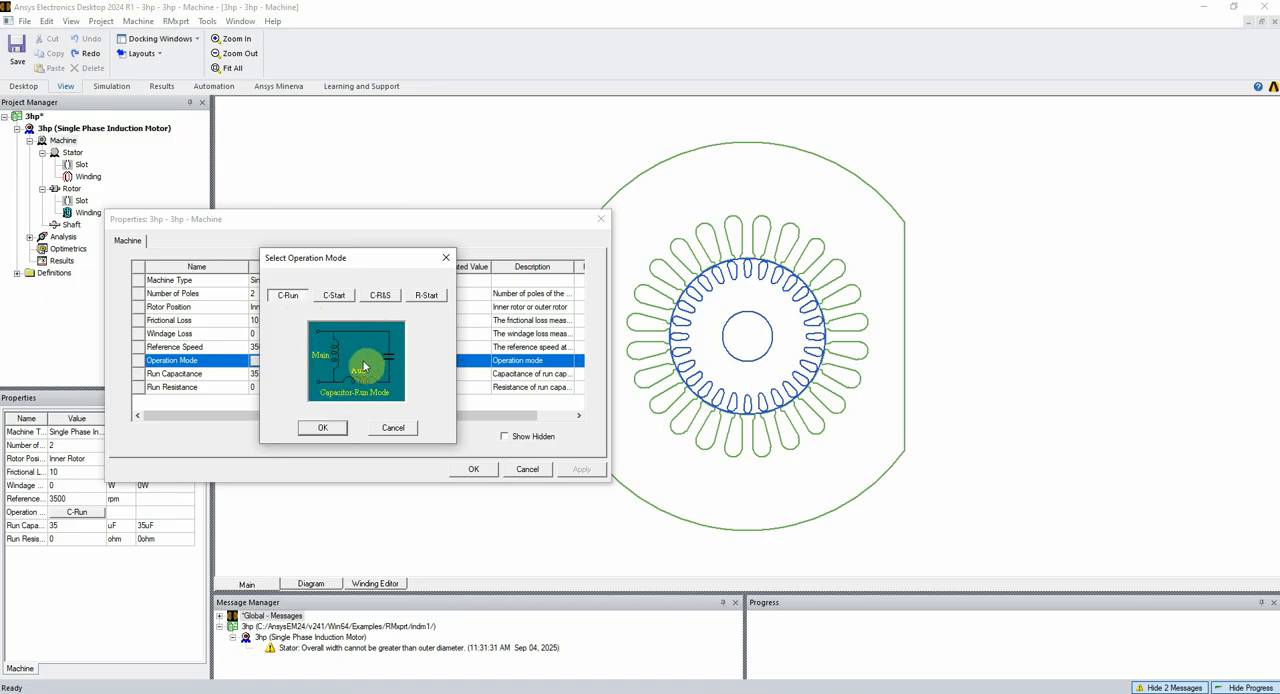
left_click(334, 295)
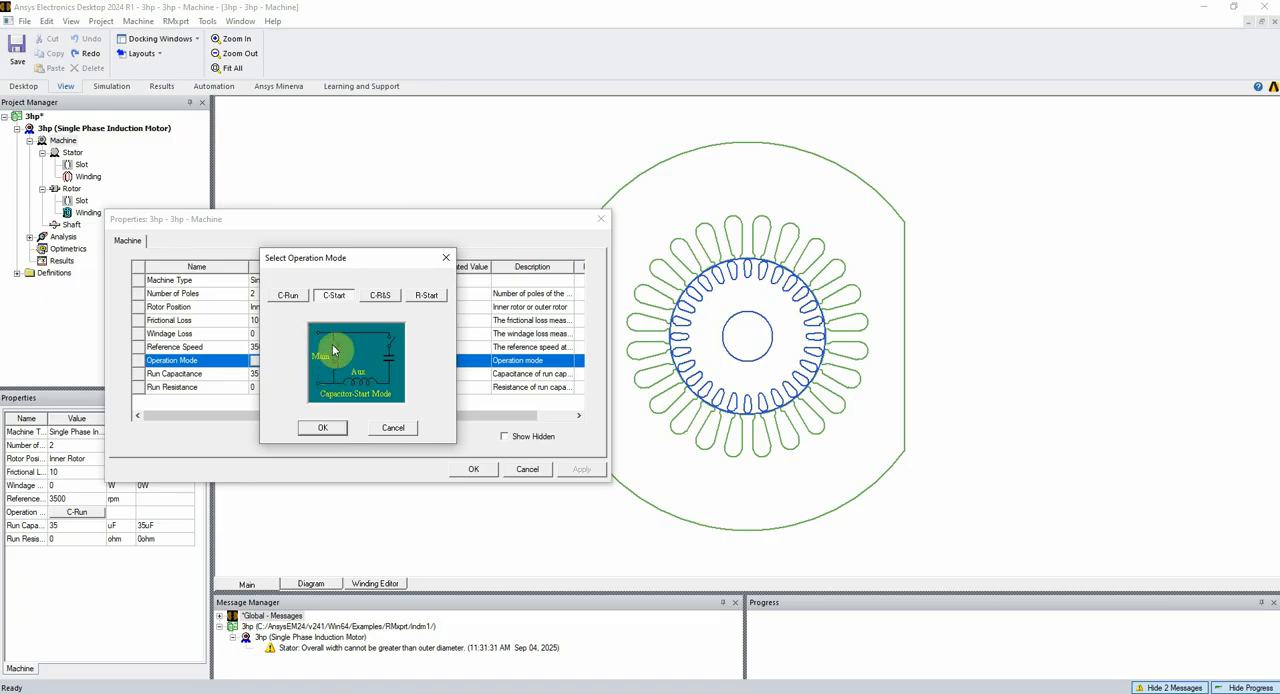
left_click(381, 296)
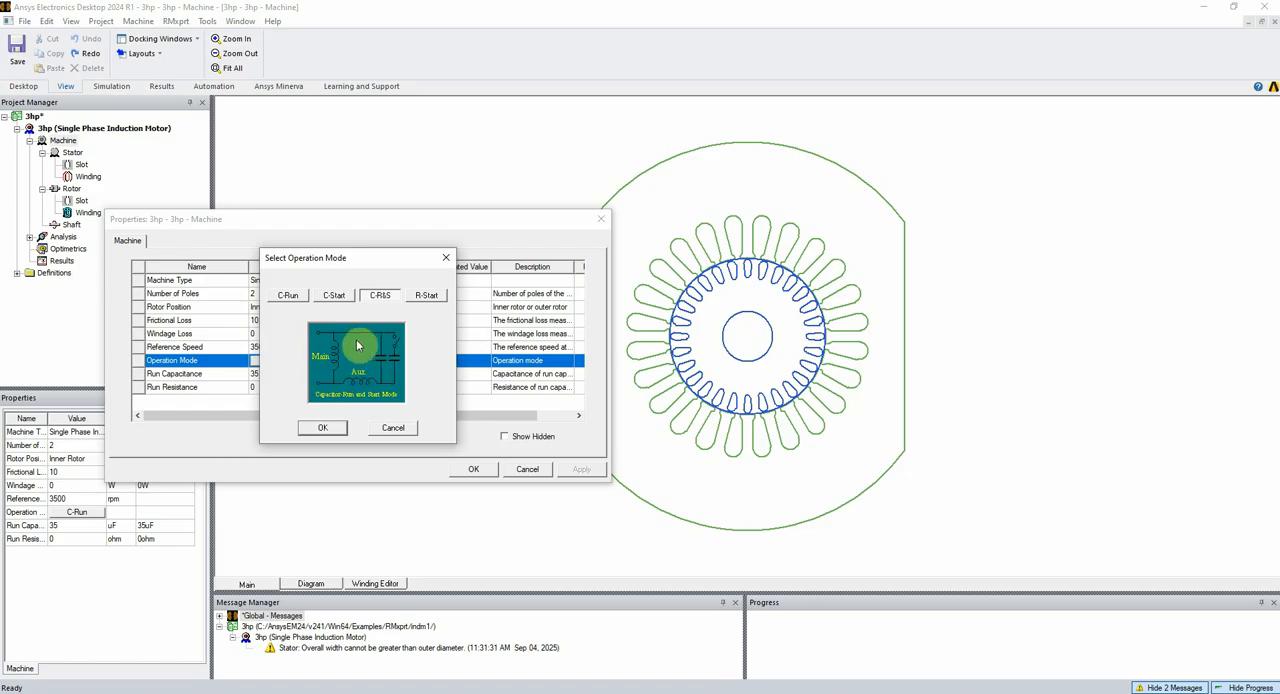
left_click(426, 296)
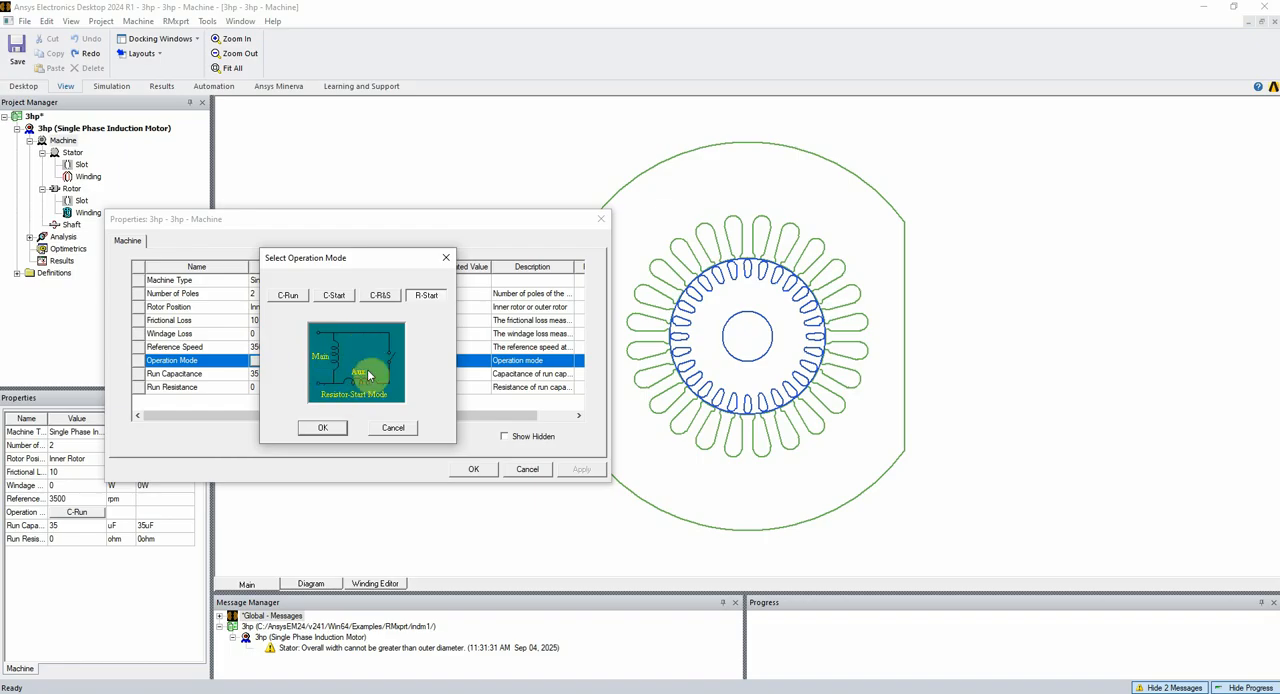
left_click(292, 298)
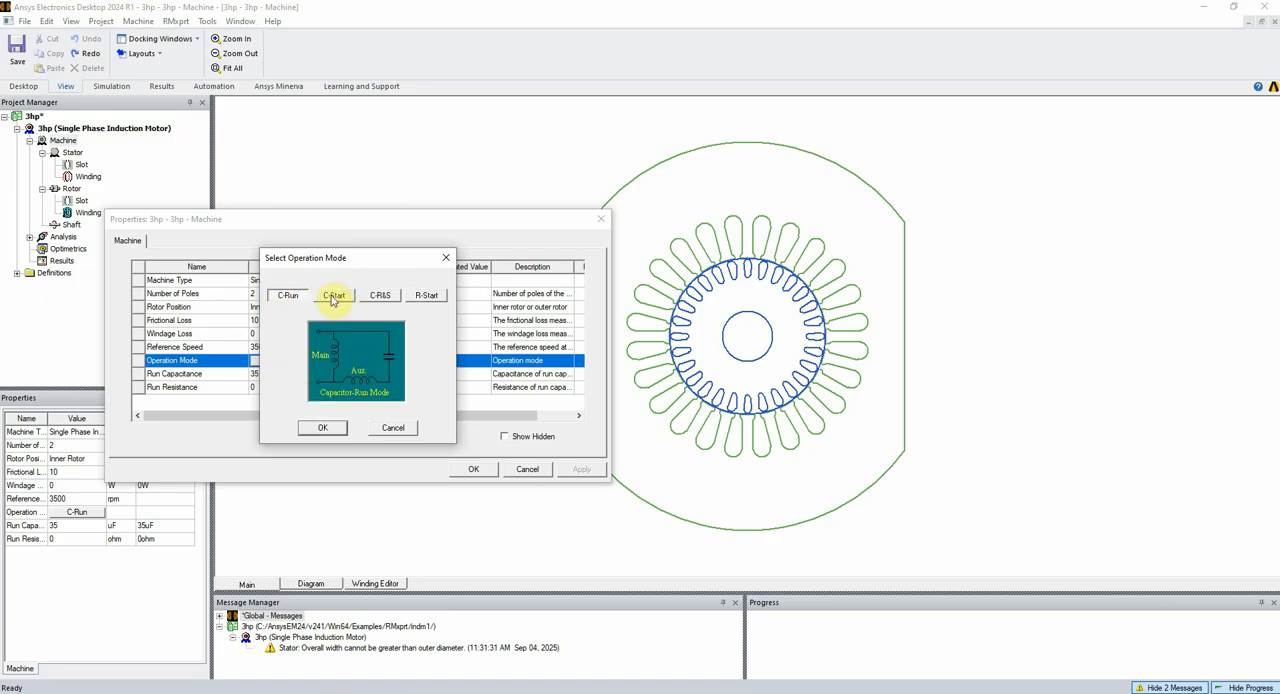
Set the operation mode to C-Start, widen the dialog and its description column, and confirm the machine properties
left_click(335, 296)
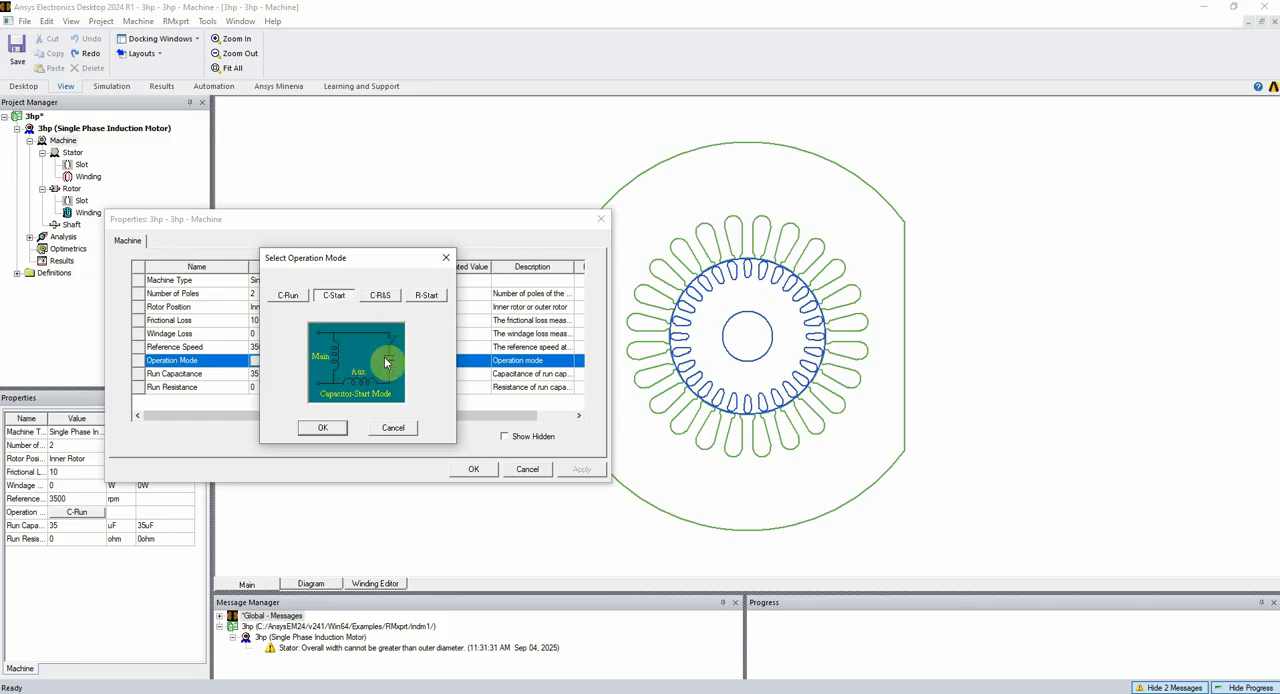
left_click(334, 429)
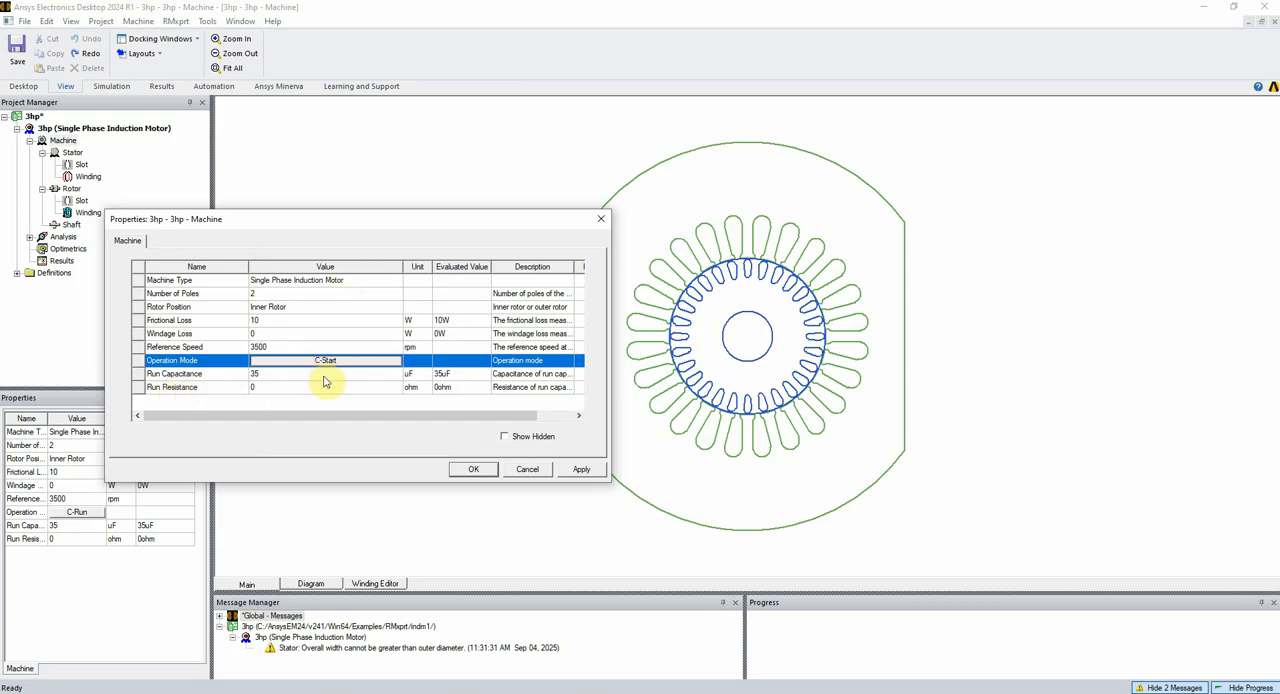
left_click_drag(612, 318, 766, 318)
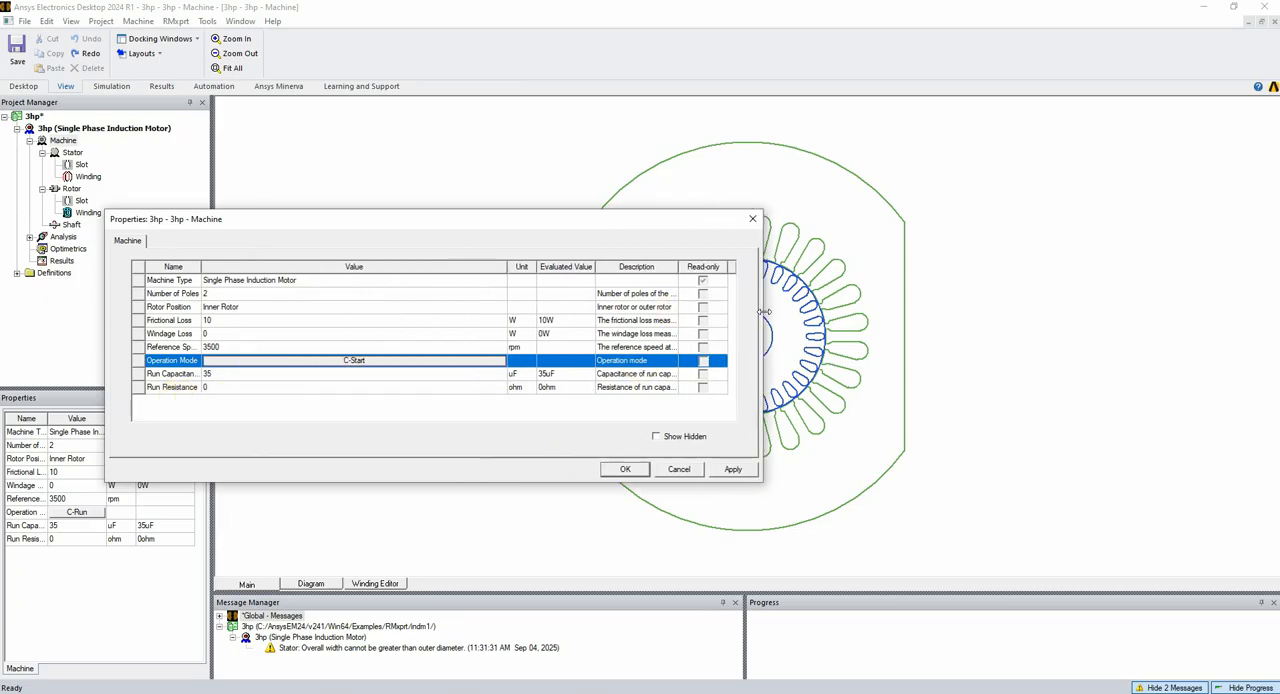
left_click_drag(507, 267, 382, 270)
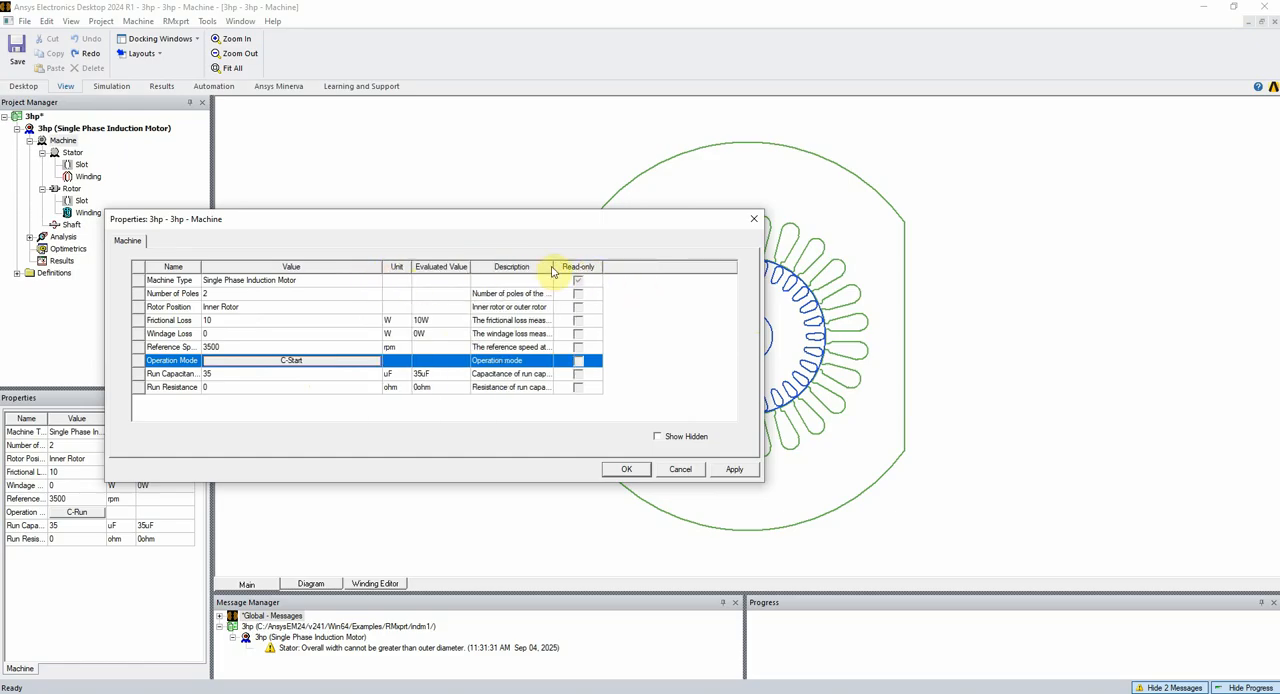
left_click_drag(553, 266, 690, 265)
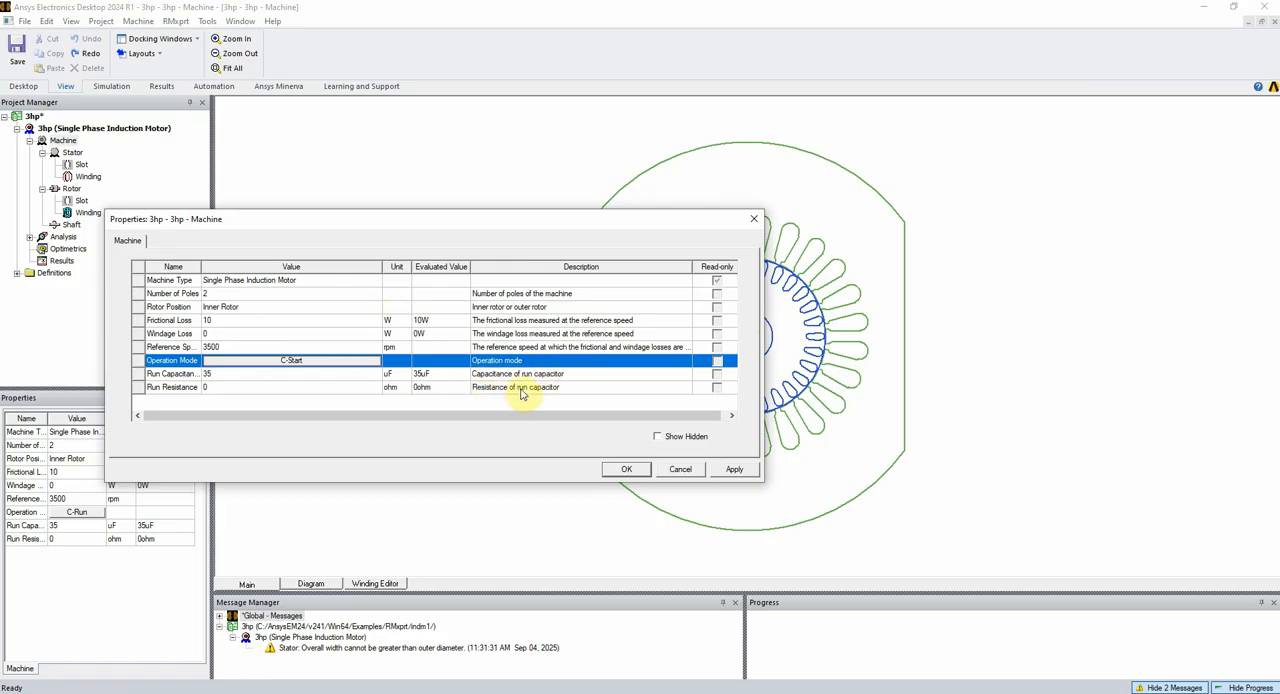
left_click(626, 469)
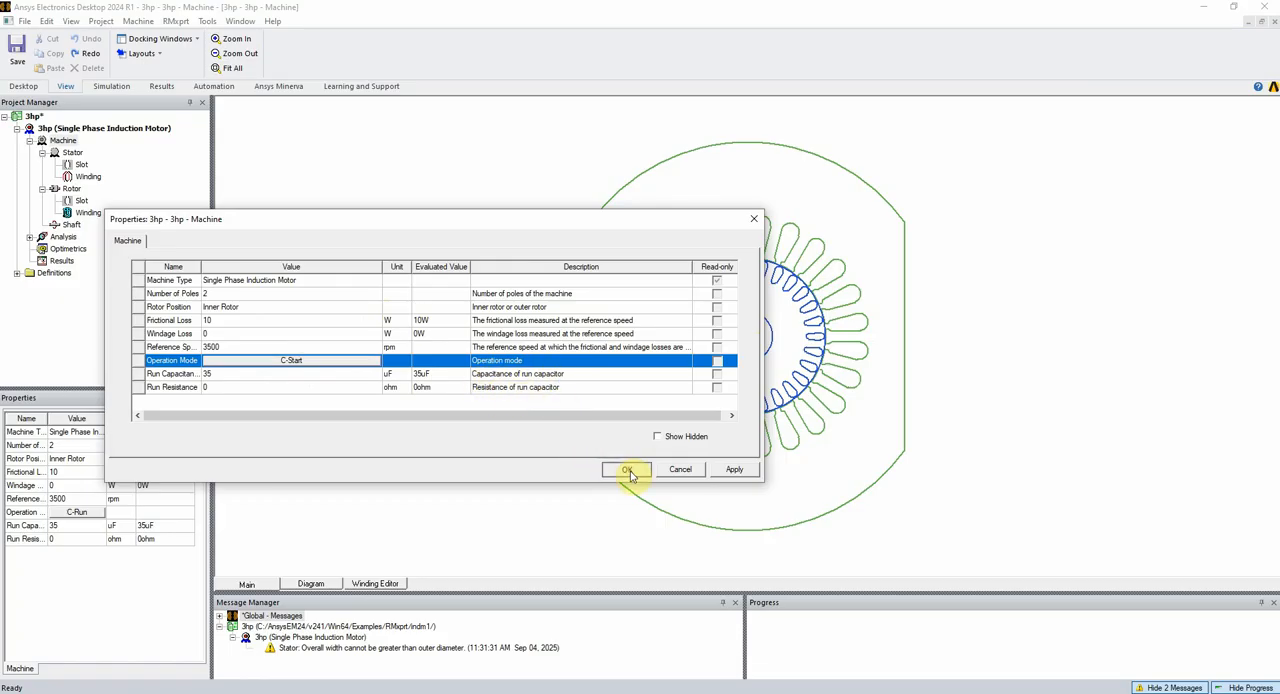
left_click(68, 153)
double_click(66, 157)
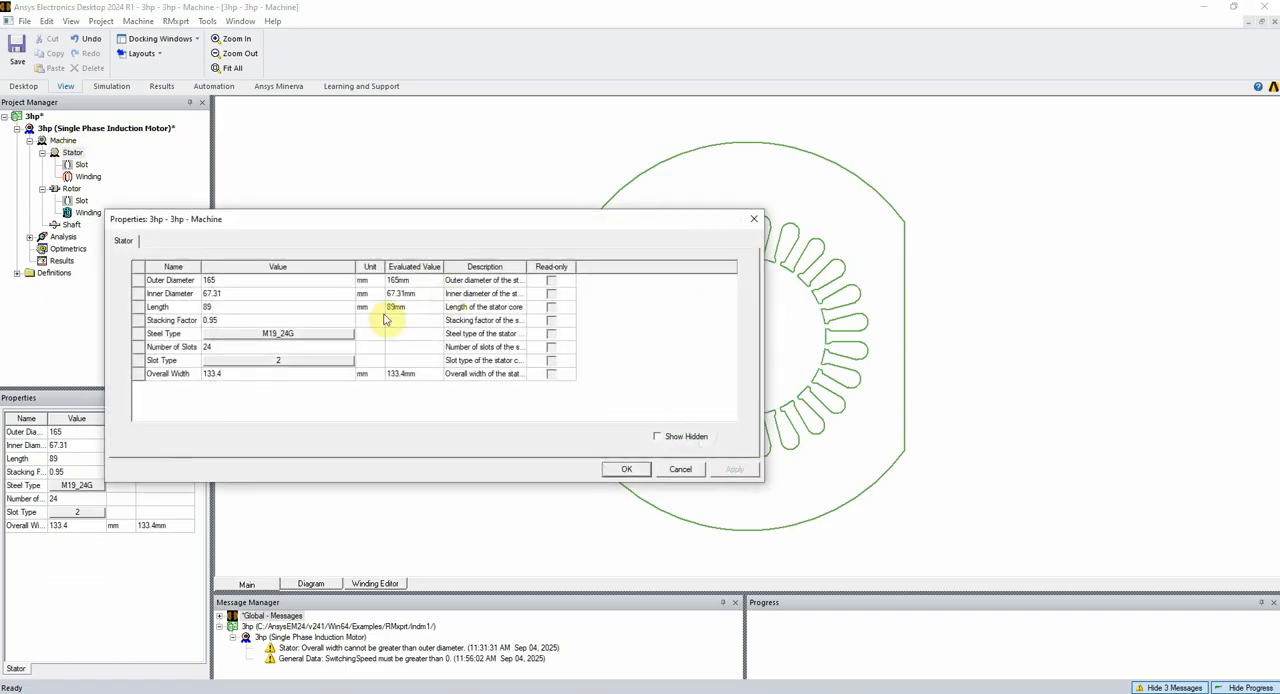
left_click(754, 218)
Reopen the Machine properties and widen the name column to read the start capacitor and switching parameters
double_click(63, 140)
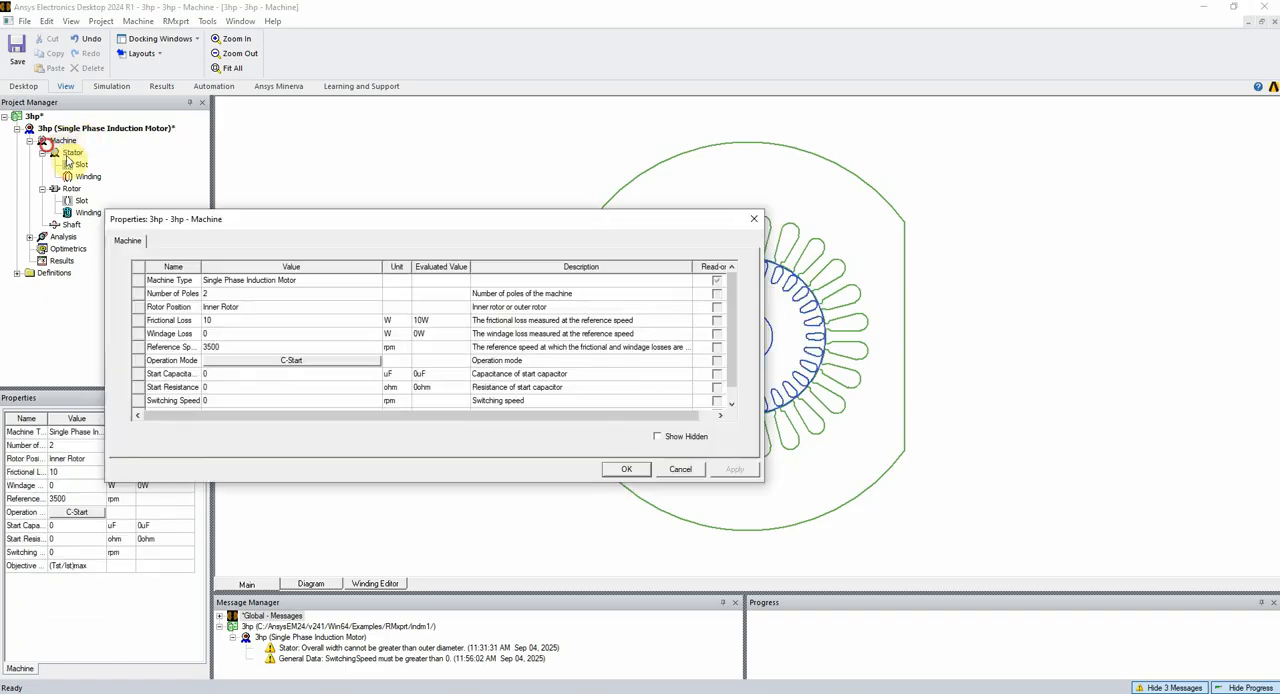
scroll(254, 348, "down", 1)
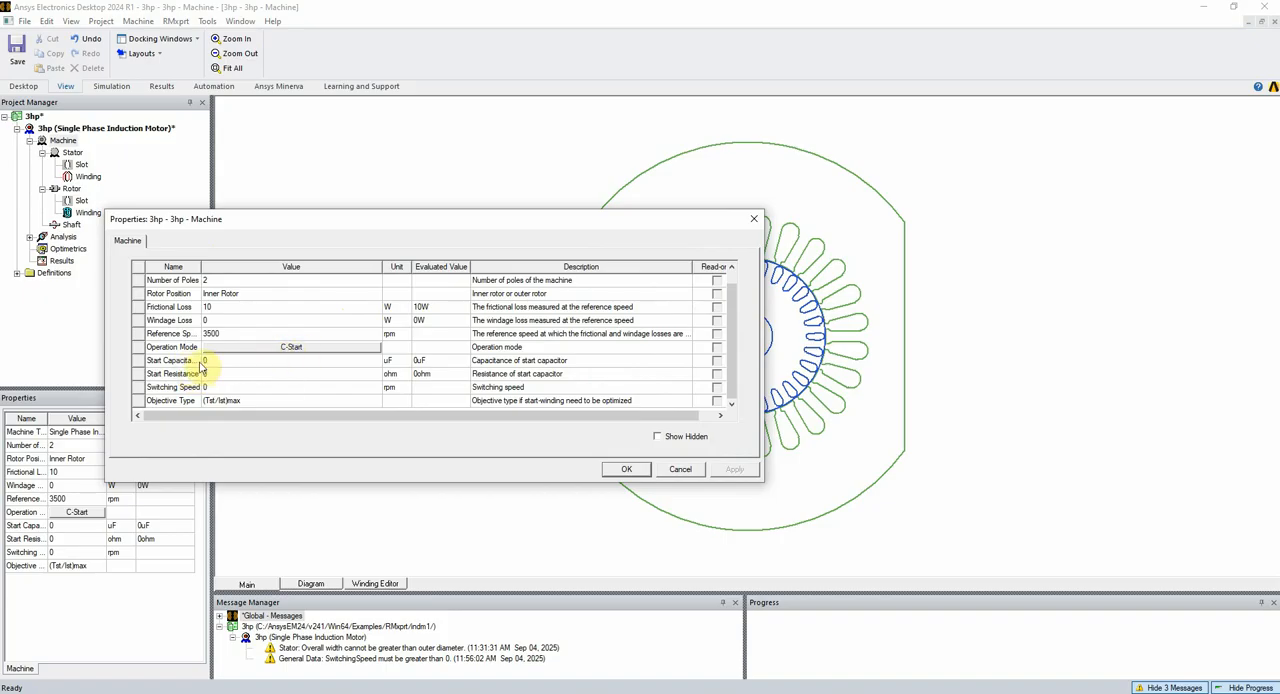
left_click_drag(200, 267, 231, 267)
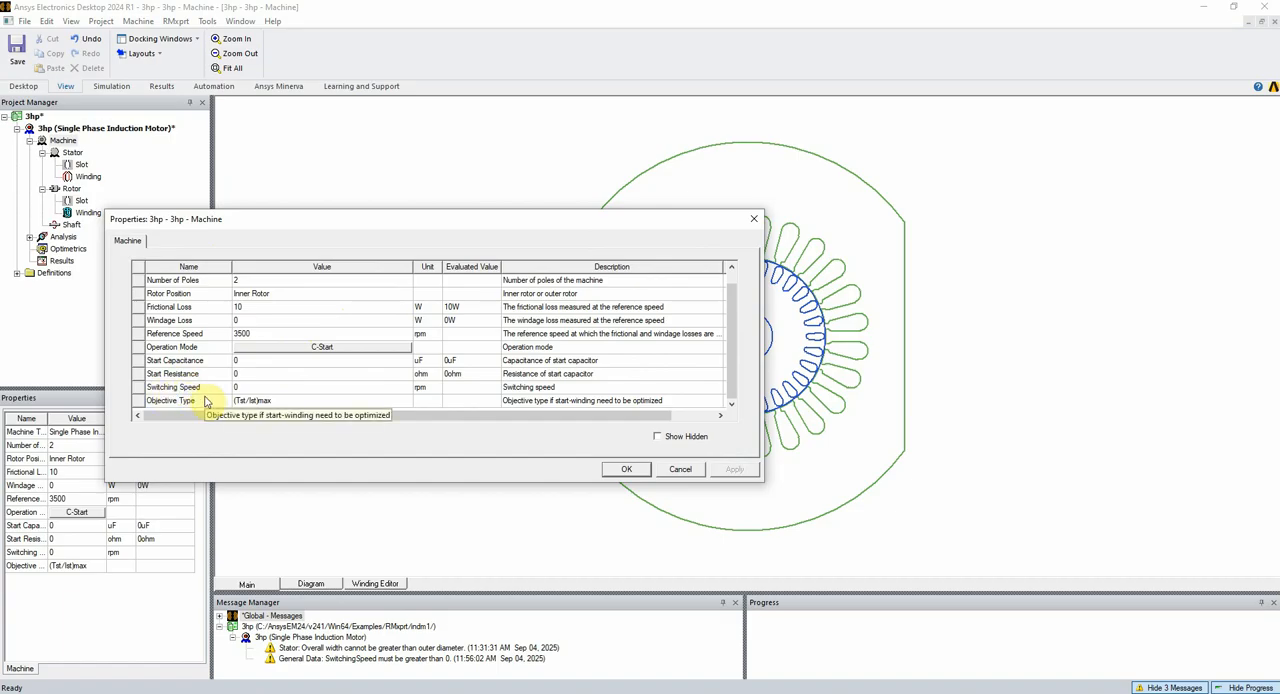
Look at the C-Run circuit diagram in the operation mode selection again
left_click(298, 346)
left_click(366, 298)
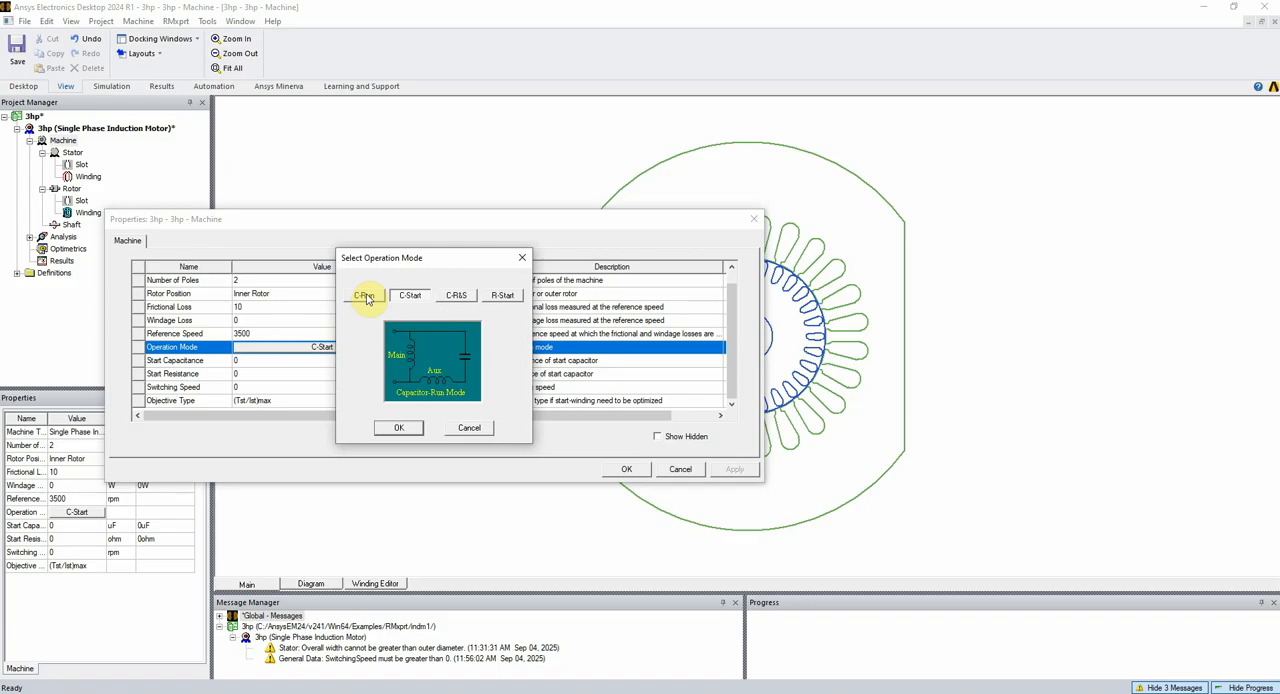
left_click(521, 258)
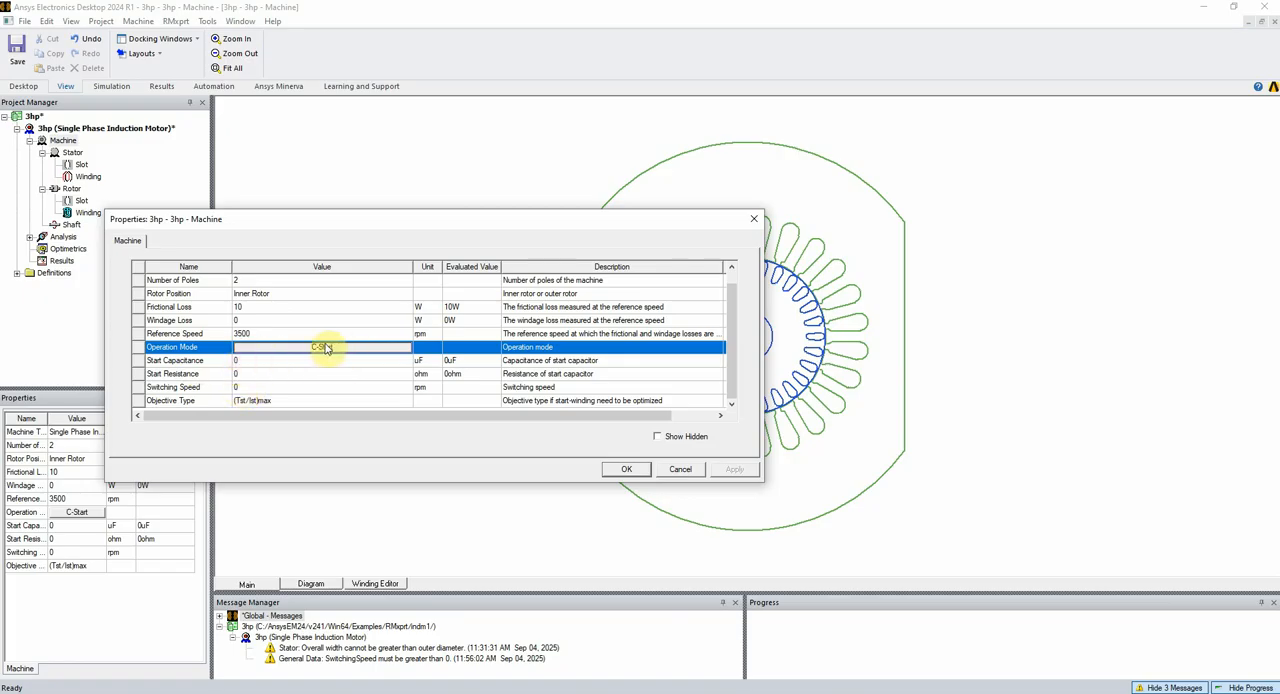
Set the machine's start capacitance to 35 uF
left_click(230, 365)
left_click(241, 361)
left_click_drag(247, 363, 232, 362)
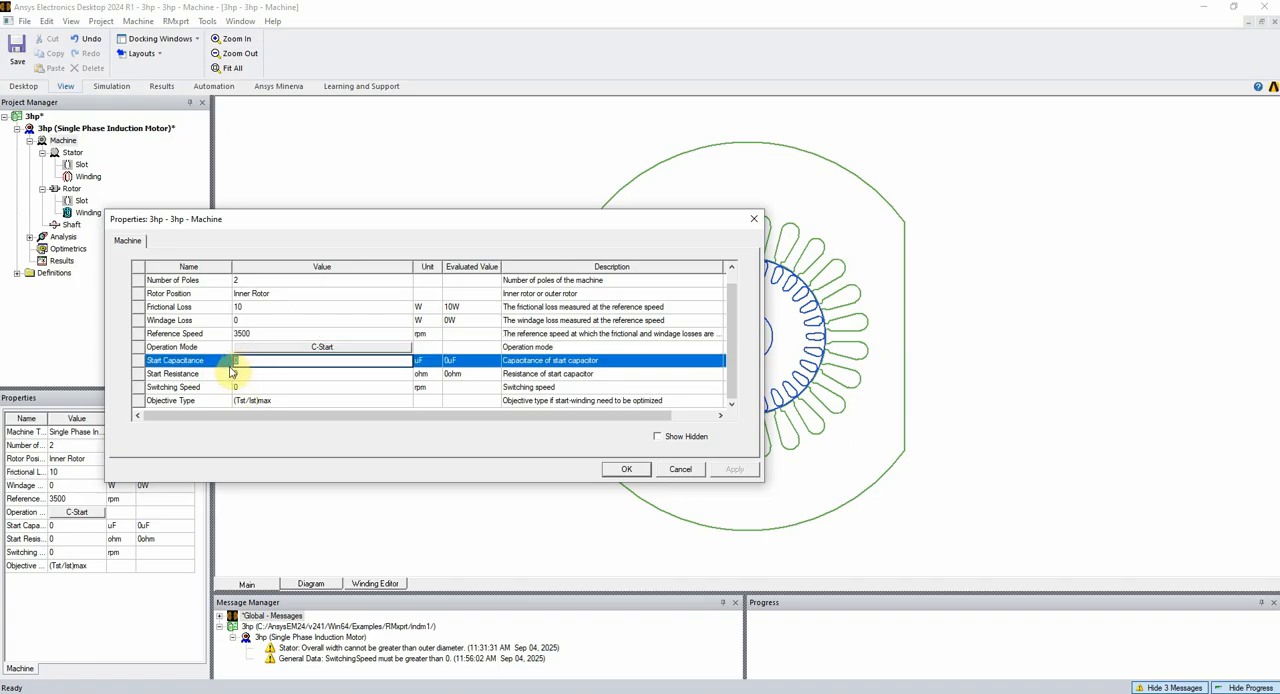
type("35")
left_click(249, 376)
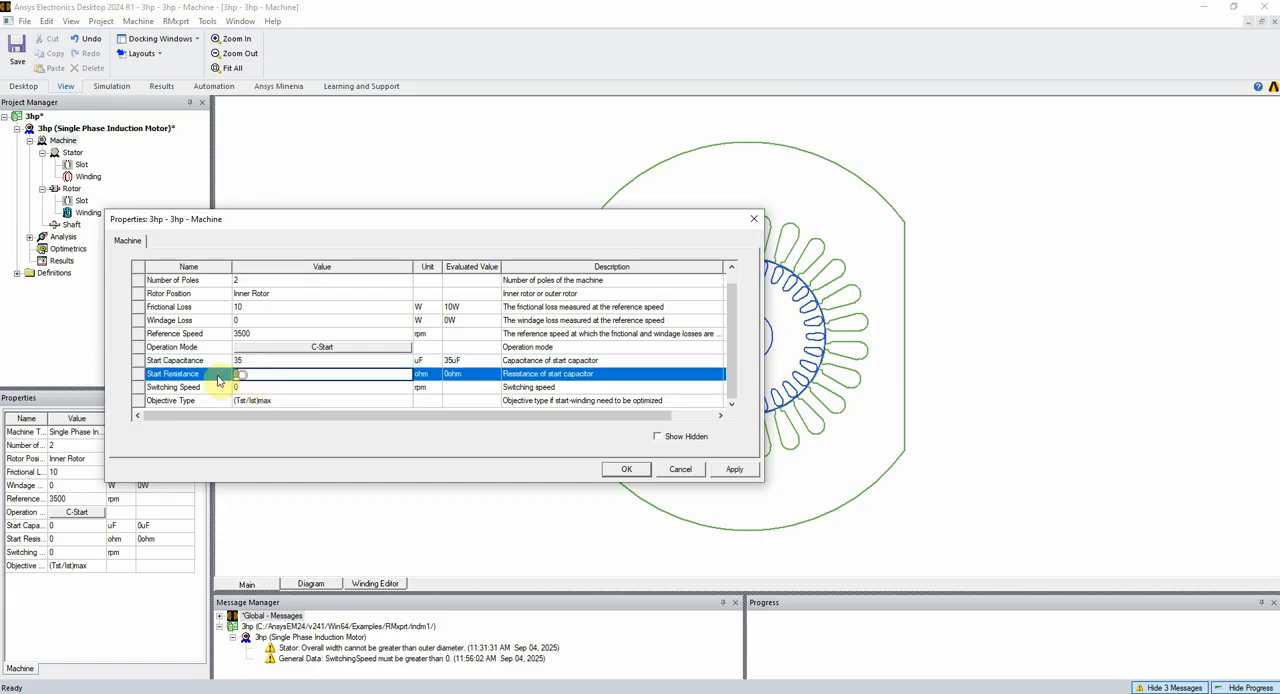
Set the switching speed to 2500 rpm, keep the objective type at (Tst/Ist)max, and confirm the machine properties
left_click(244, 388)
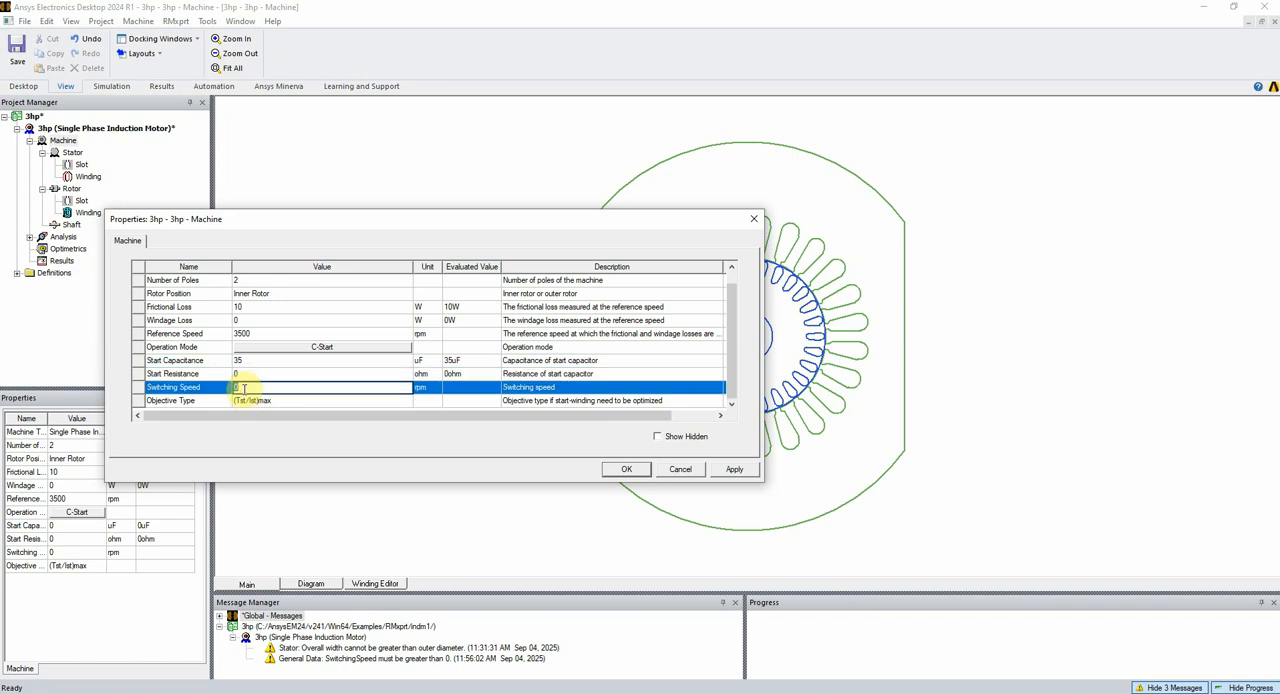
type("2500")
left_click(179, 401)
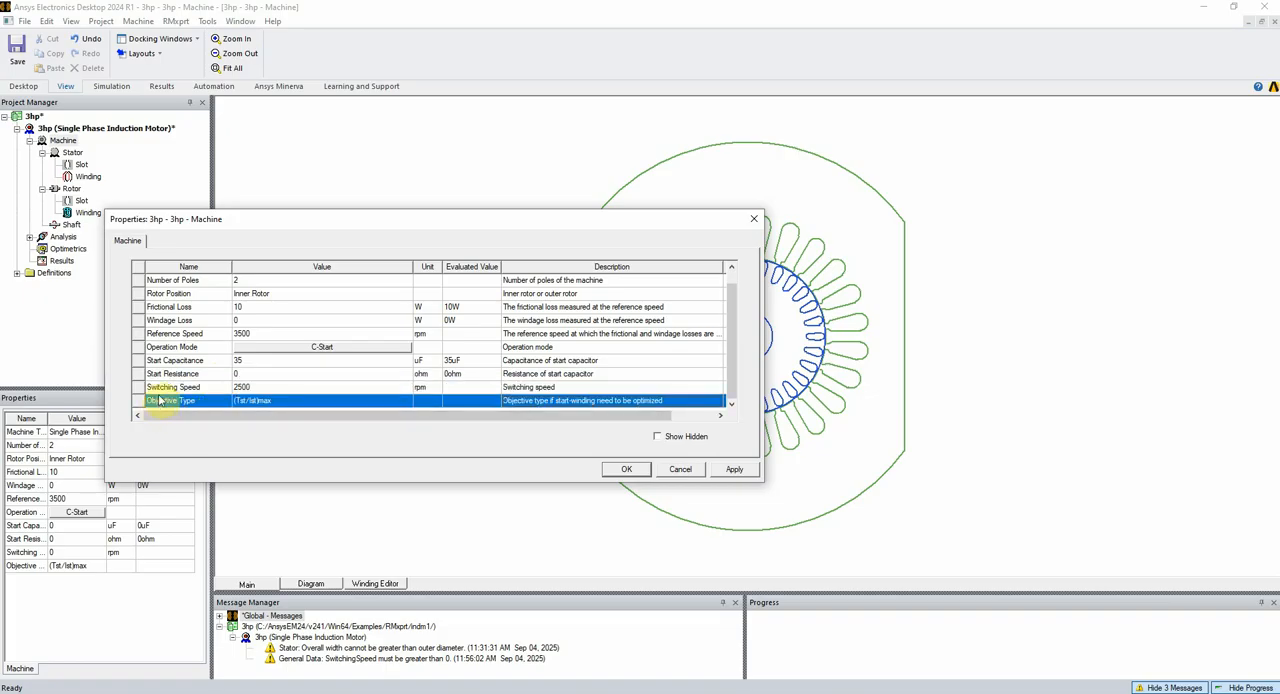
left_click(258, 401)
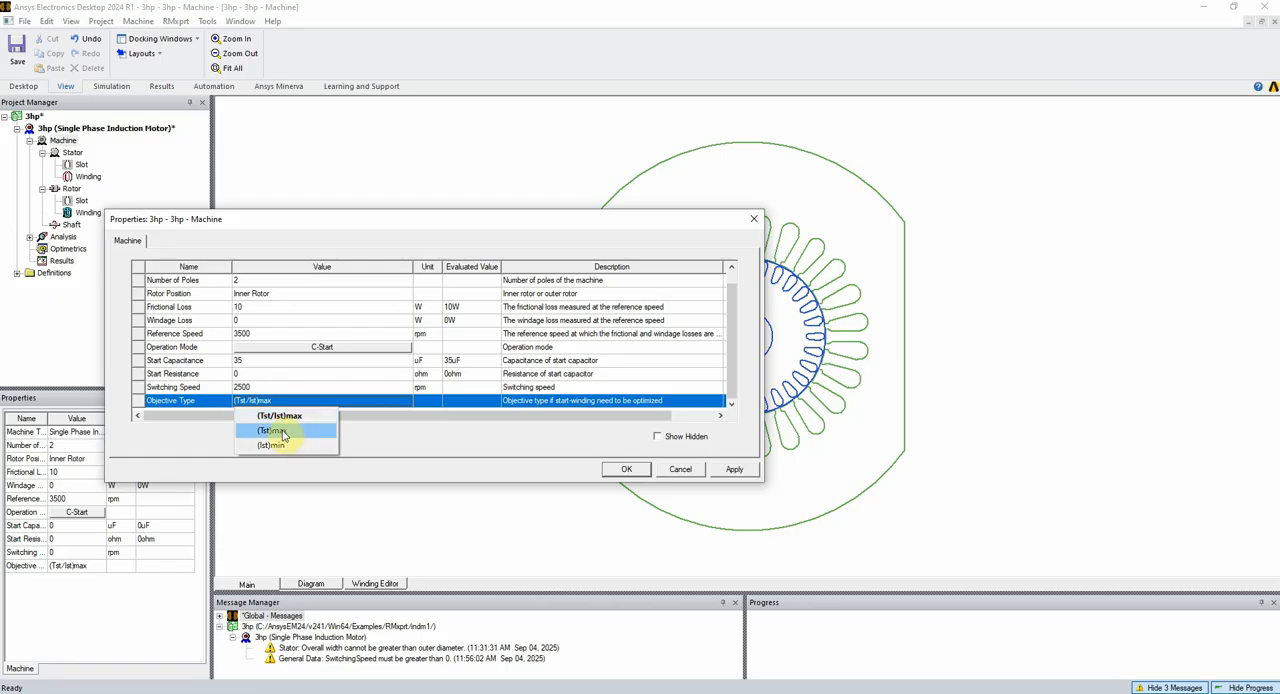
left_click(502, 455)
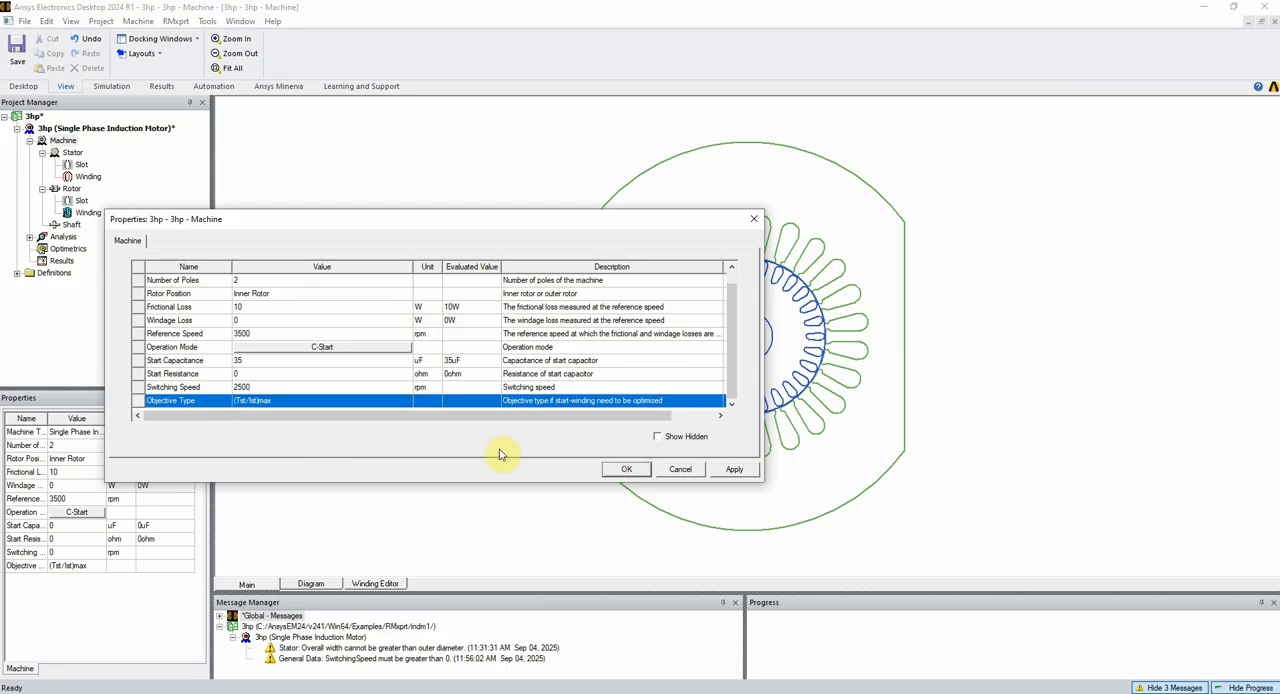
left_click(626, 470)
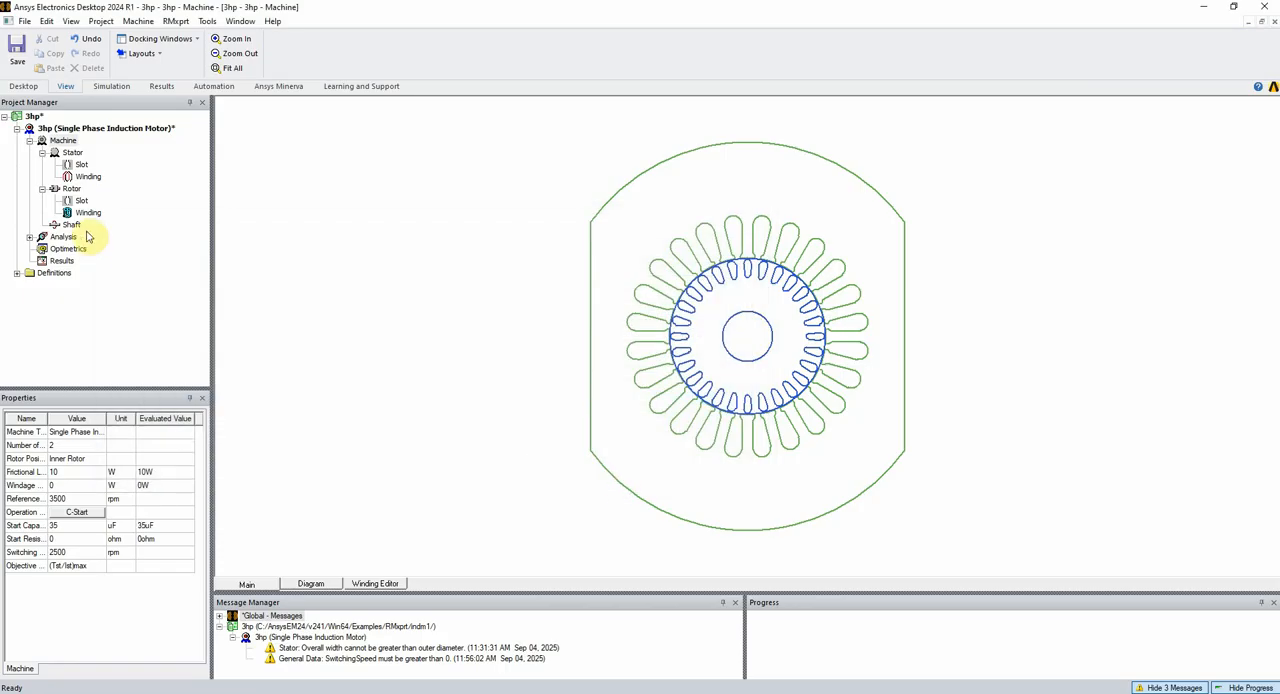
Open the stator properties, set its overall width to 120 mm, and apply the change
double_click(72, 152)
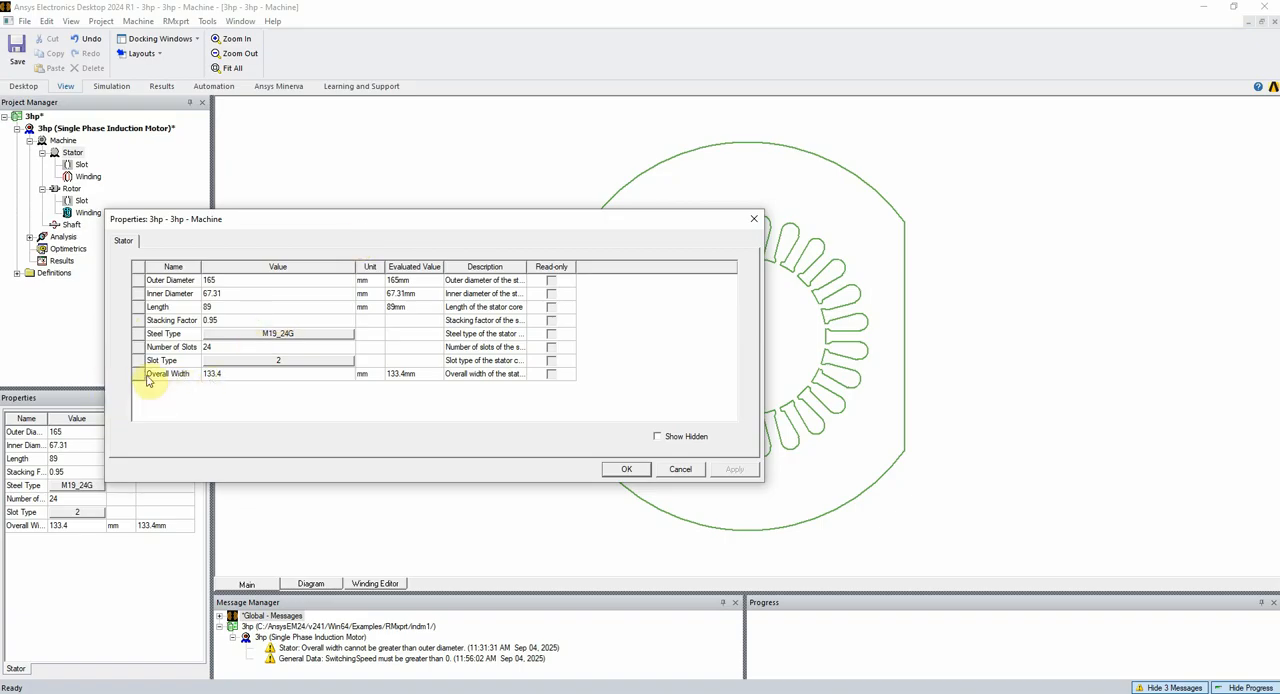
left_click_drag(306, 222, 453, 269)
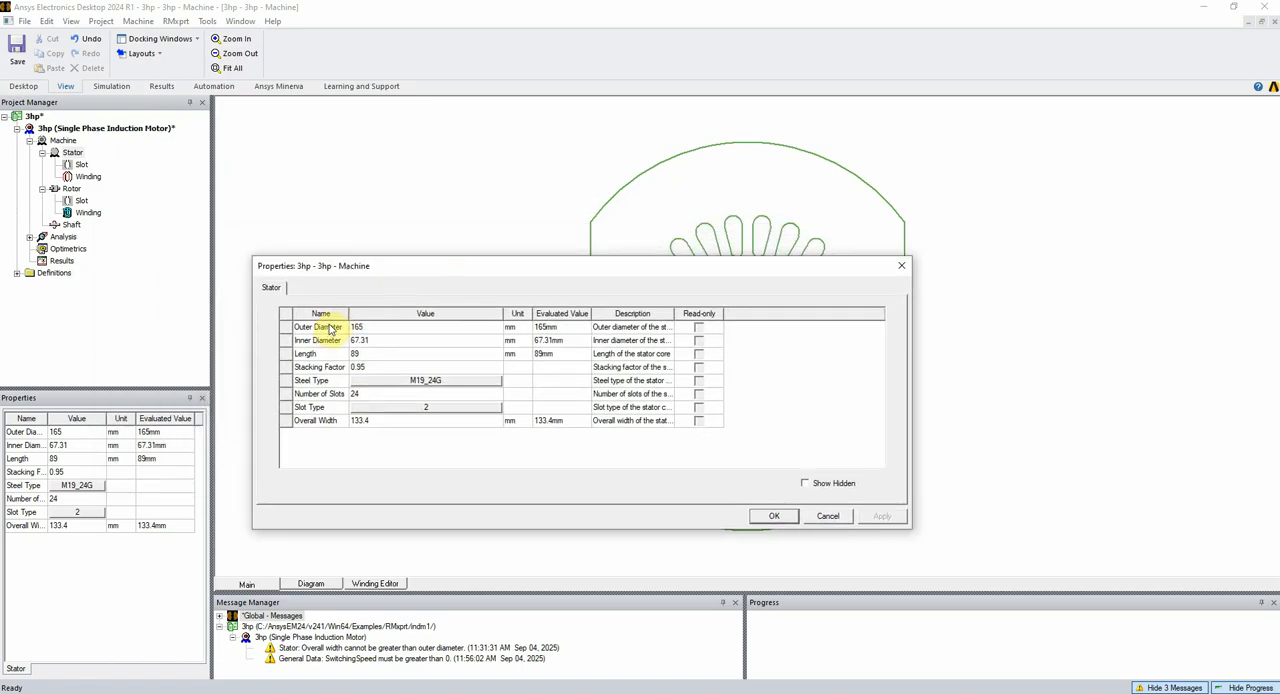
mouse_move(440, 266)
left_mouse_down()
mouse_move(593, 409)
mouse_move(601, 361)
mouse_move(95, 229)
mouse_move(202, 219)
left_mouse_up()
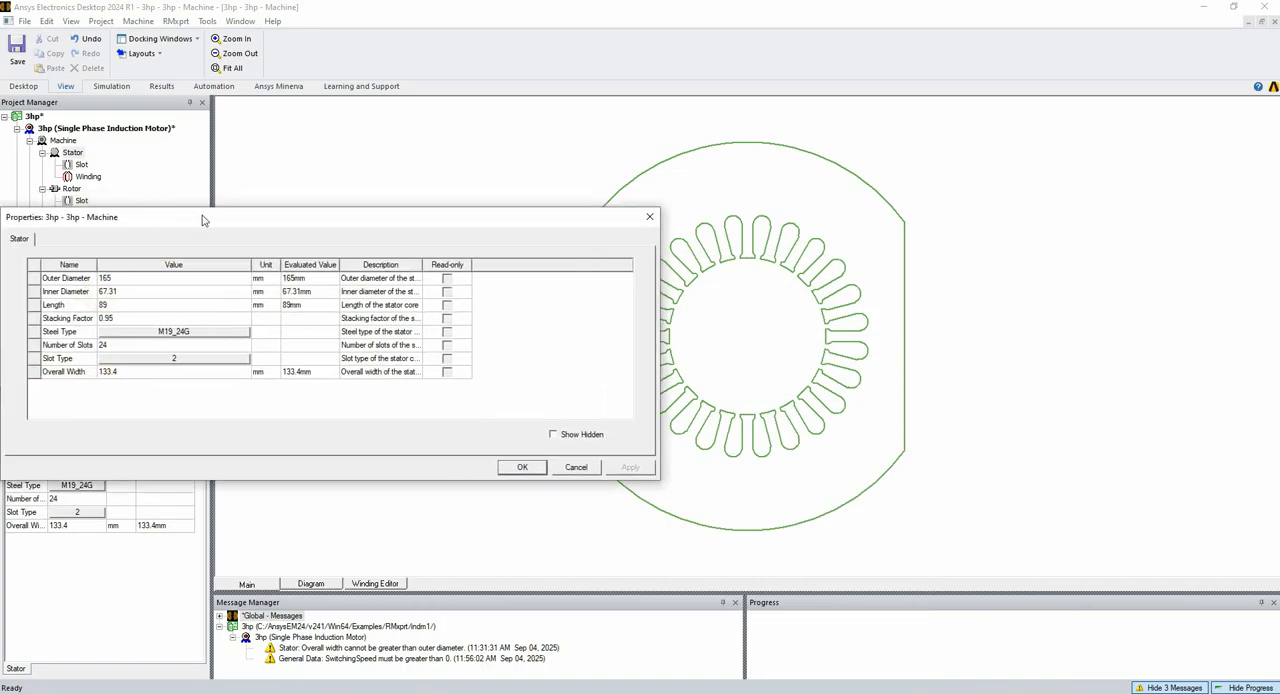
left_click(110, 372)
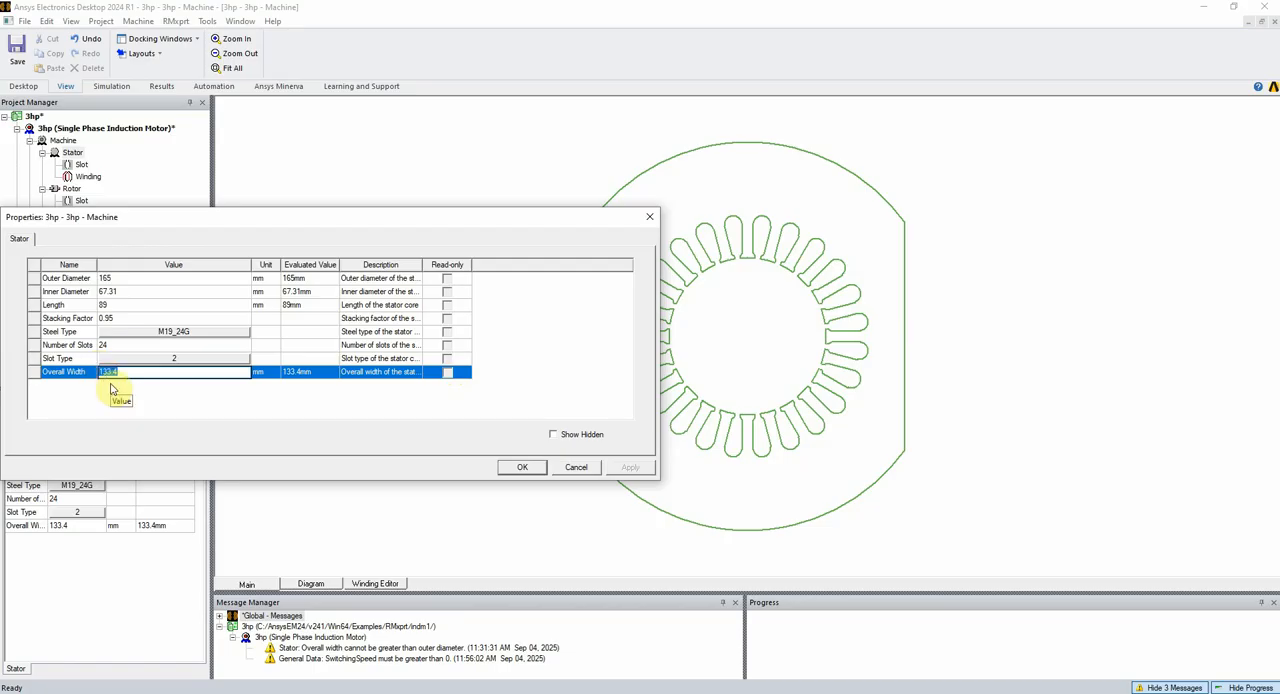
type("120")
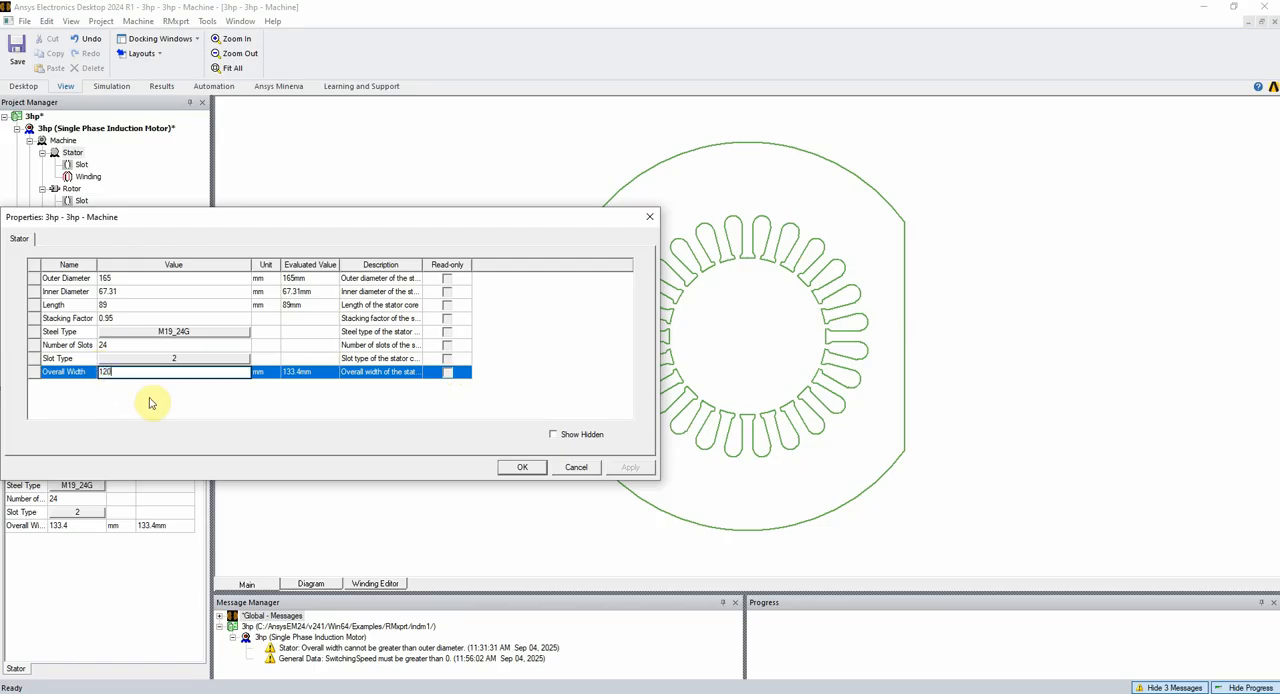
left_click(172, 408)
left_click(630, 467)
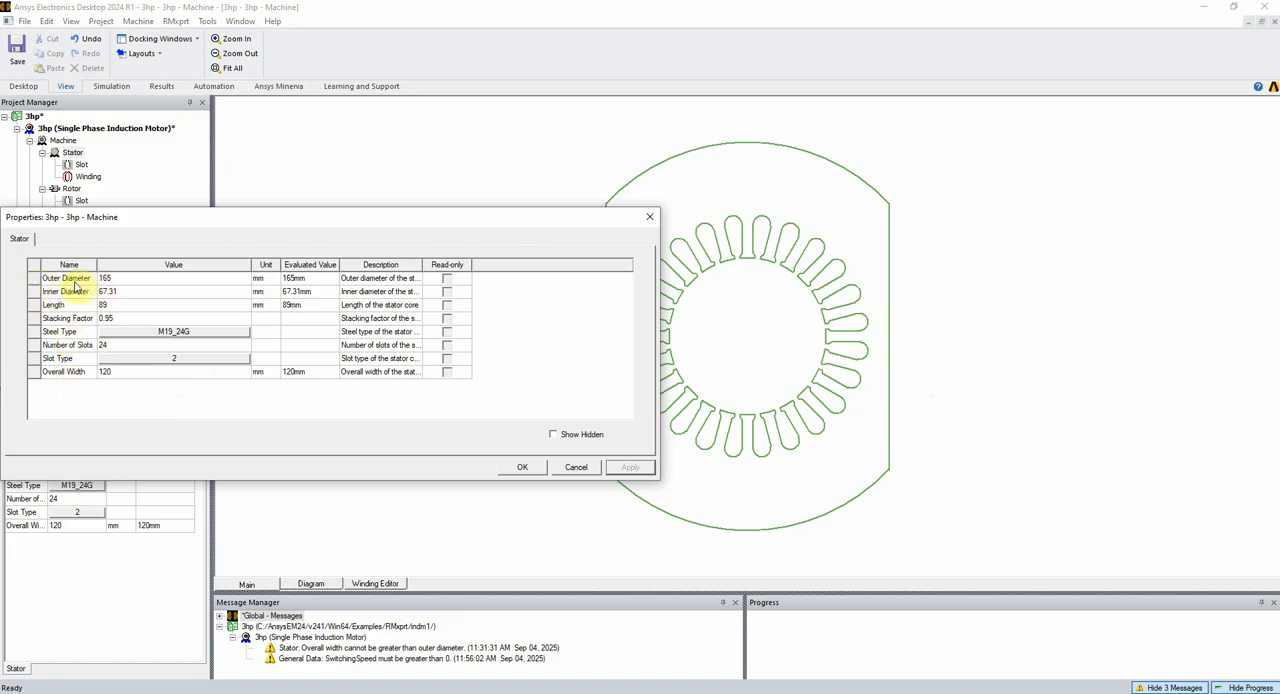
Set the stator's overall width to 165 mm to match its outer diameter and inspect the outline
left_click(121, 372)
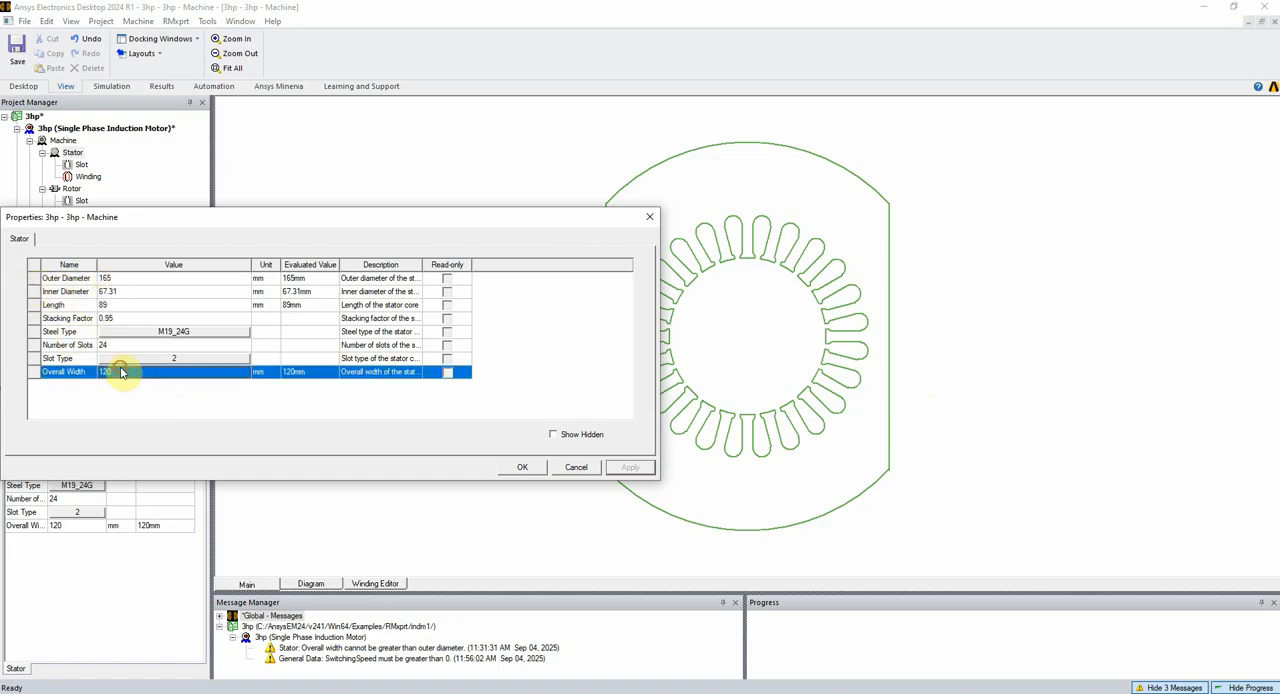
left_click(121, 372)
type("165")
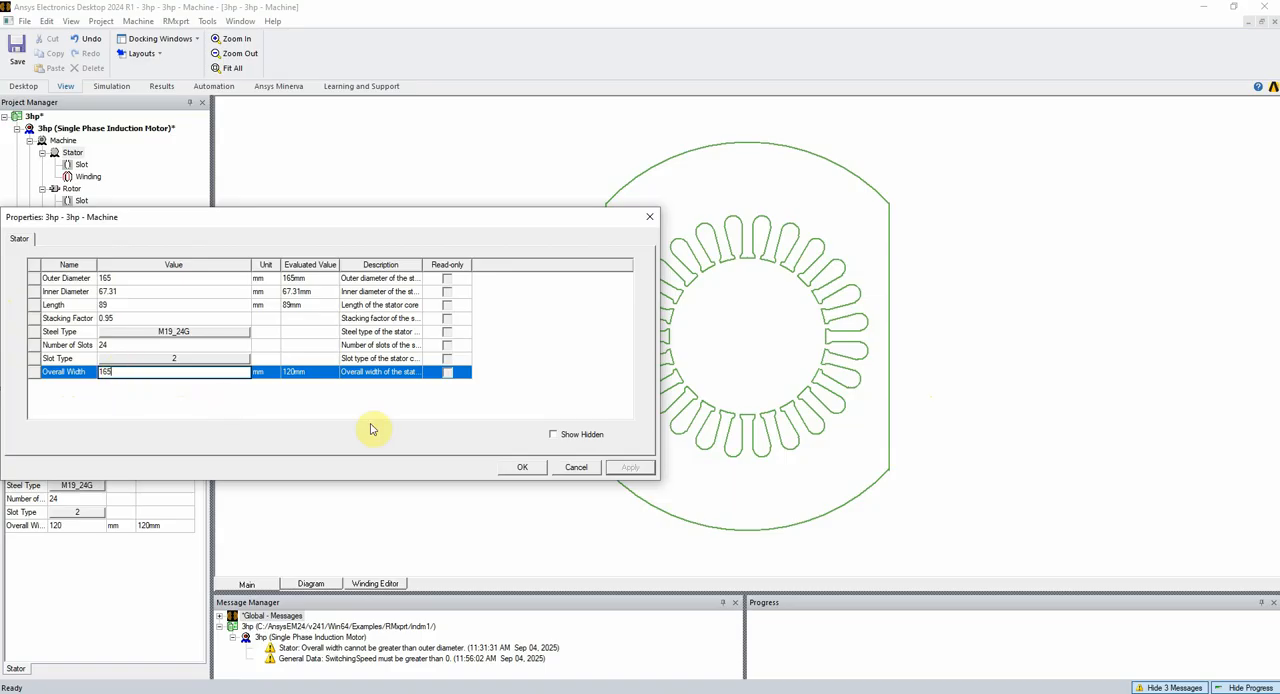
left_click(400, 408)
left_click_drag(525, 222, 313, 354)
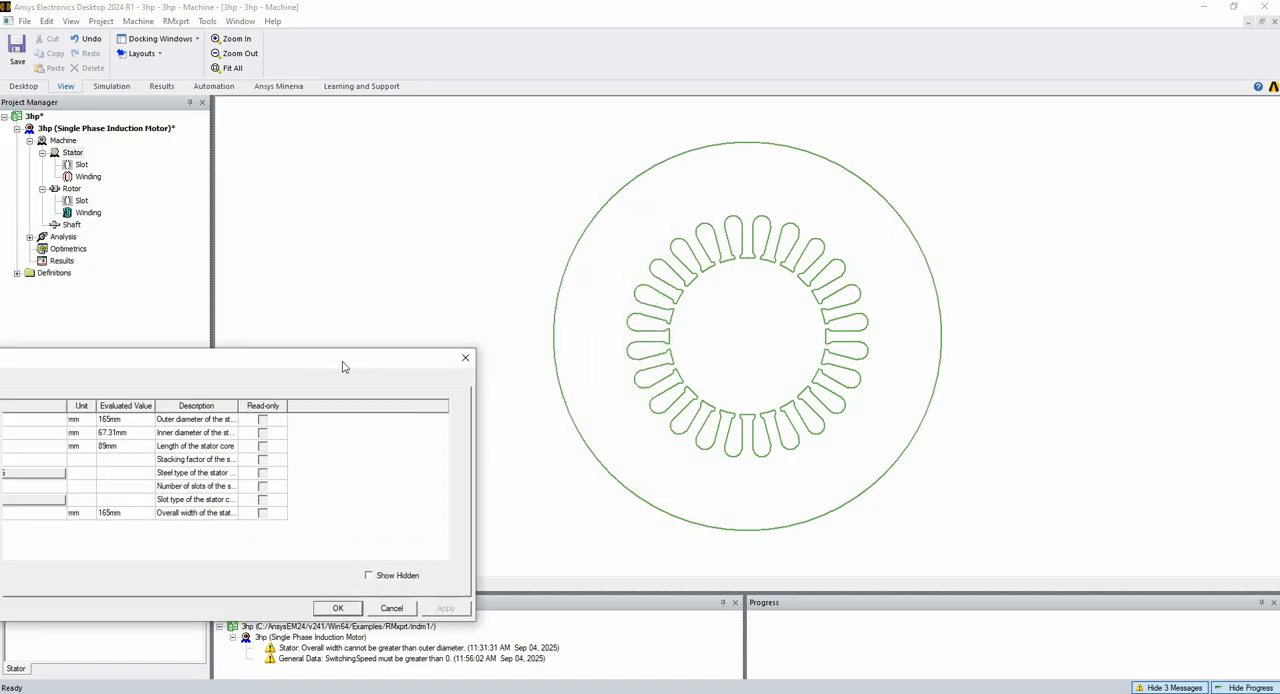
left_click_drag(394, 357, 630, 257)
Set the stator's overall width to 140 mm, confirm, and recheck the stator properties
double_click(239, 409)
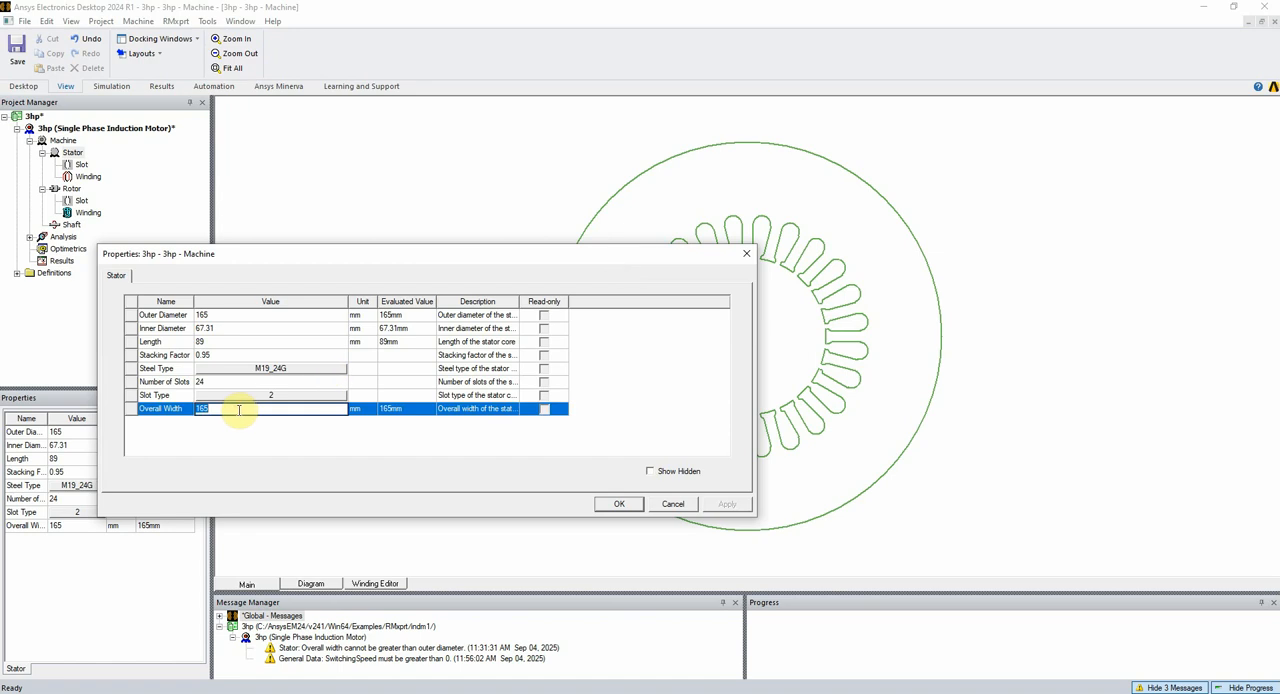
type("140")
left_click(622, 503)
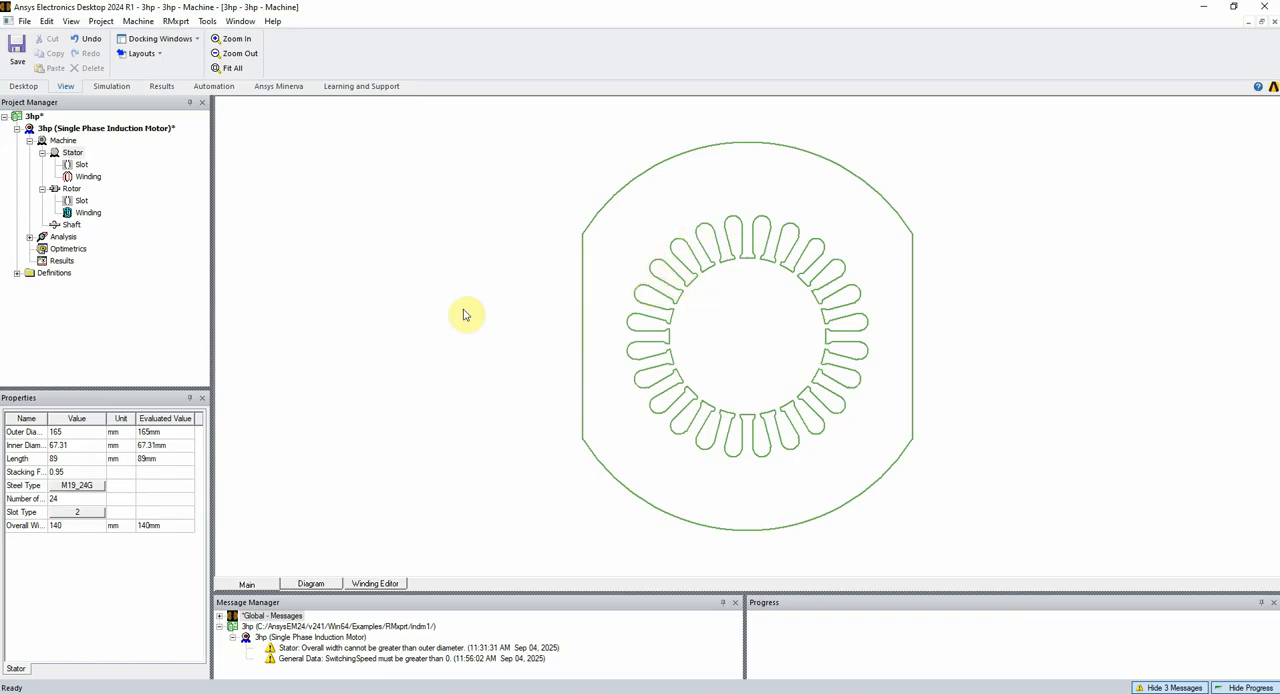
double_click(68, 155)
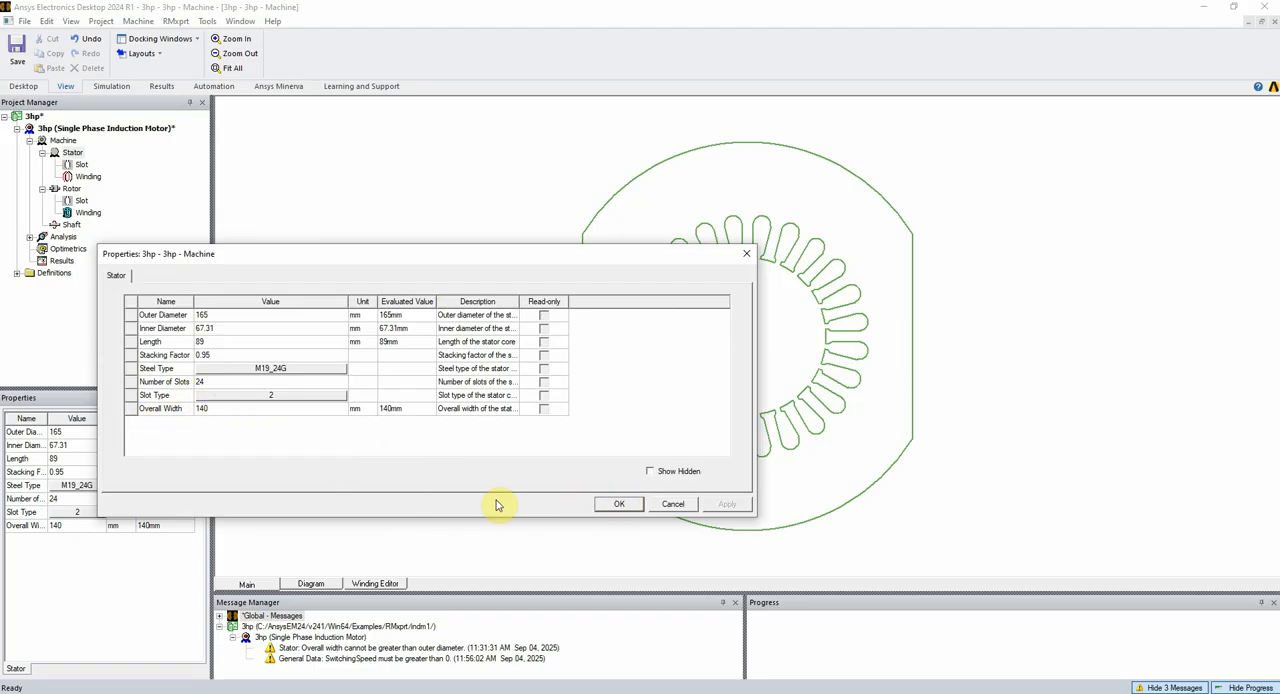
left_click(614, 507)
Examine the stator slot dimensions against the slot diagram, including the medium and small slot counts
double_click(81, 164)
left_click_drag(418, 253, 348, 206)
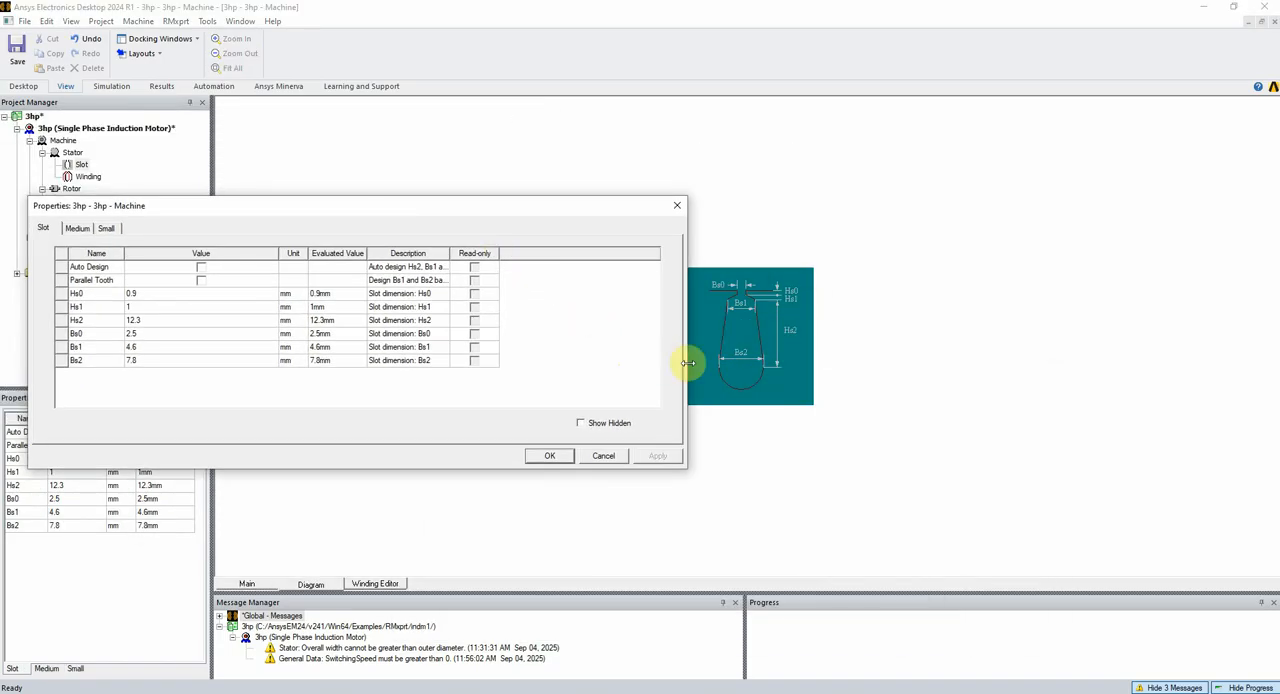
left_click_drag(686, 363, 563, 355)
left_click_drag(274, 200, 396, 220)
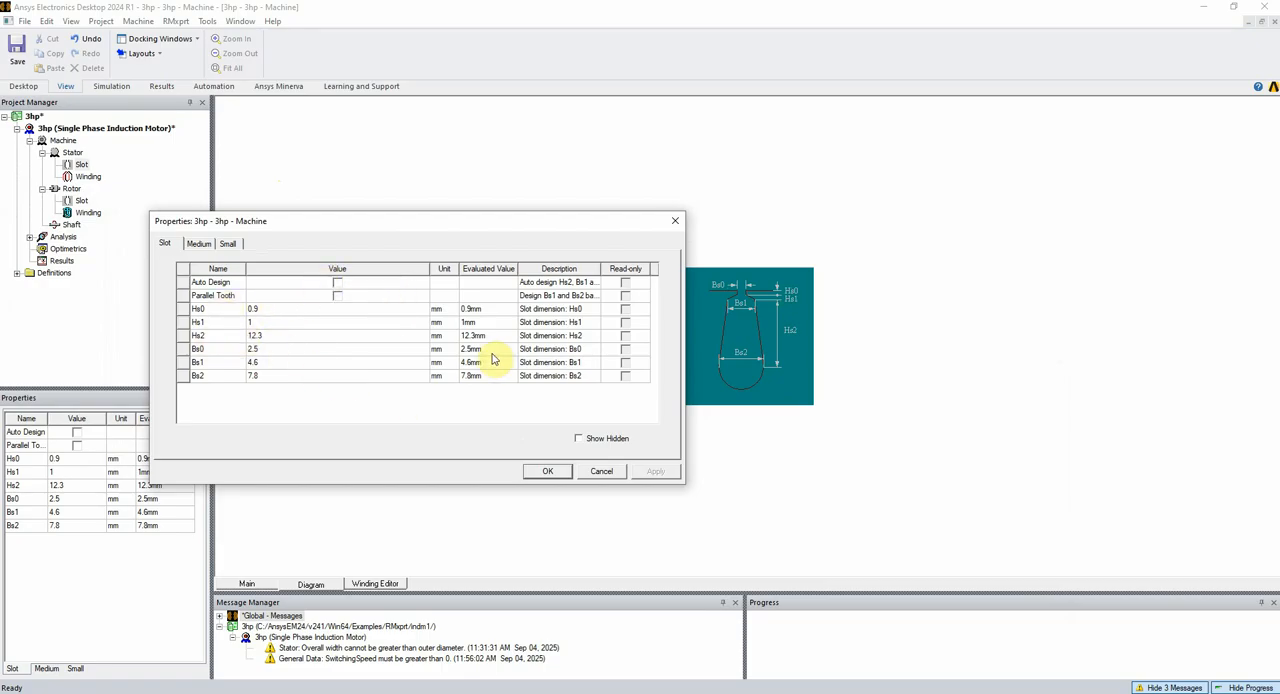
left_click(204, 246)
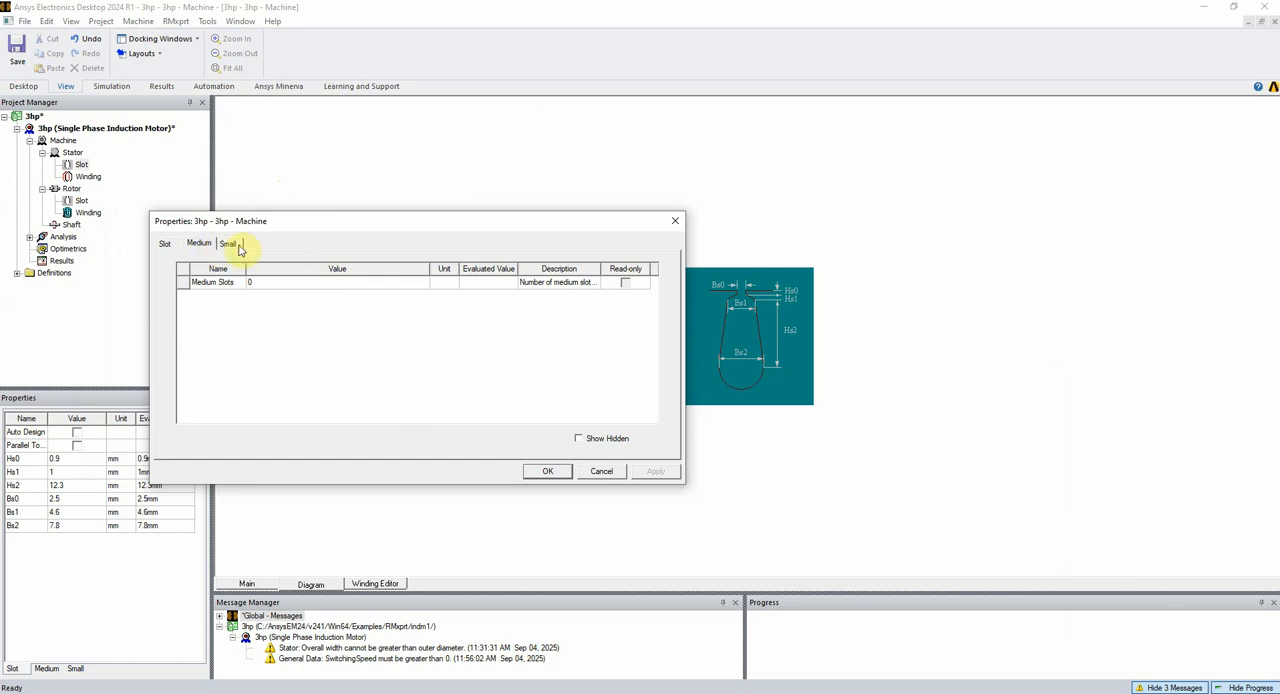
left_click(240, 246)
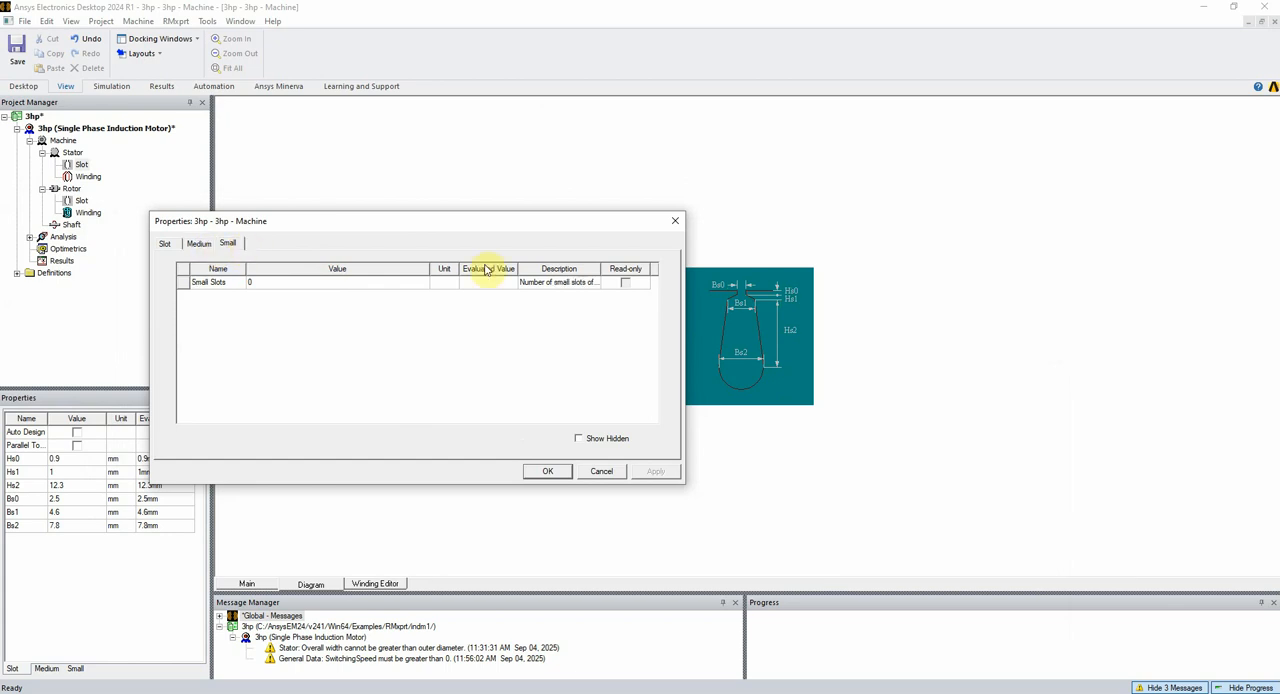
double_click(600, 268)
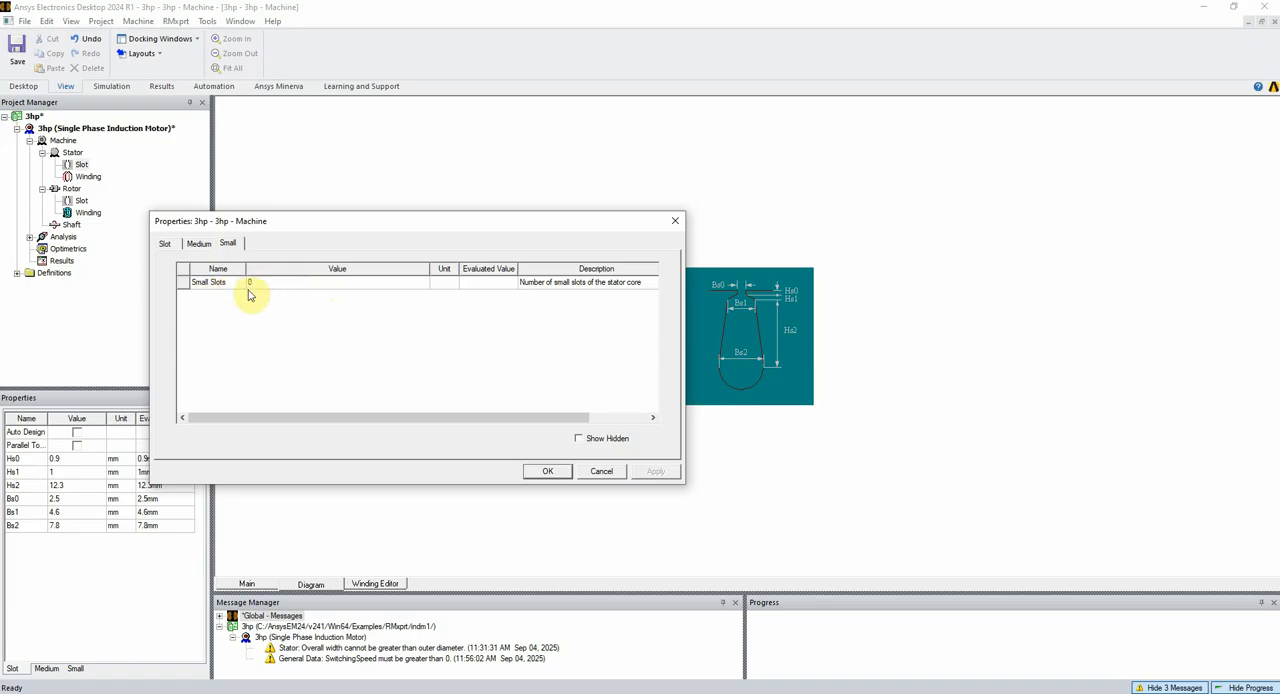
left_click(203, 247)
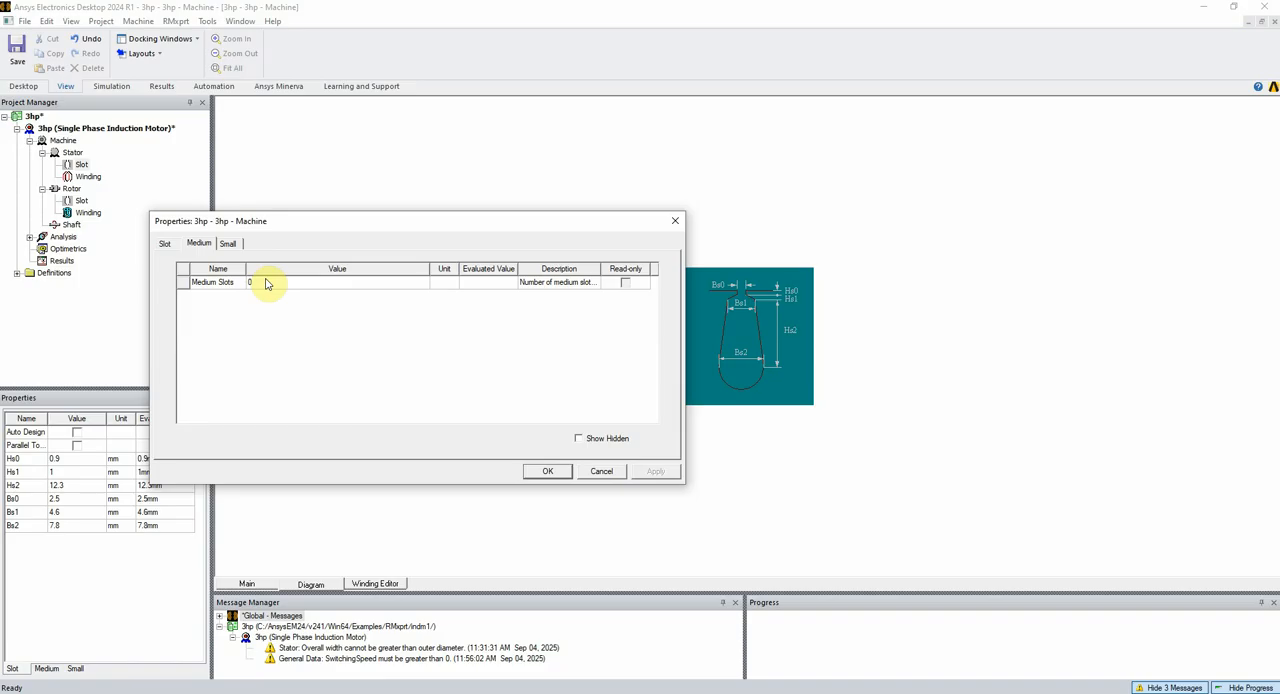
left_click(543, 472)
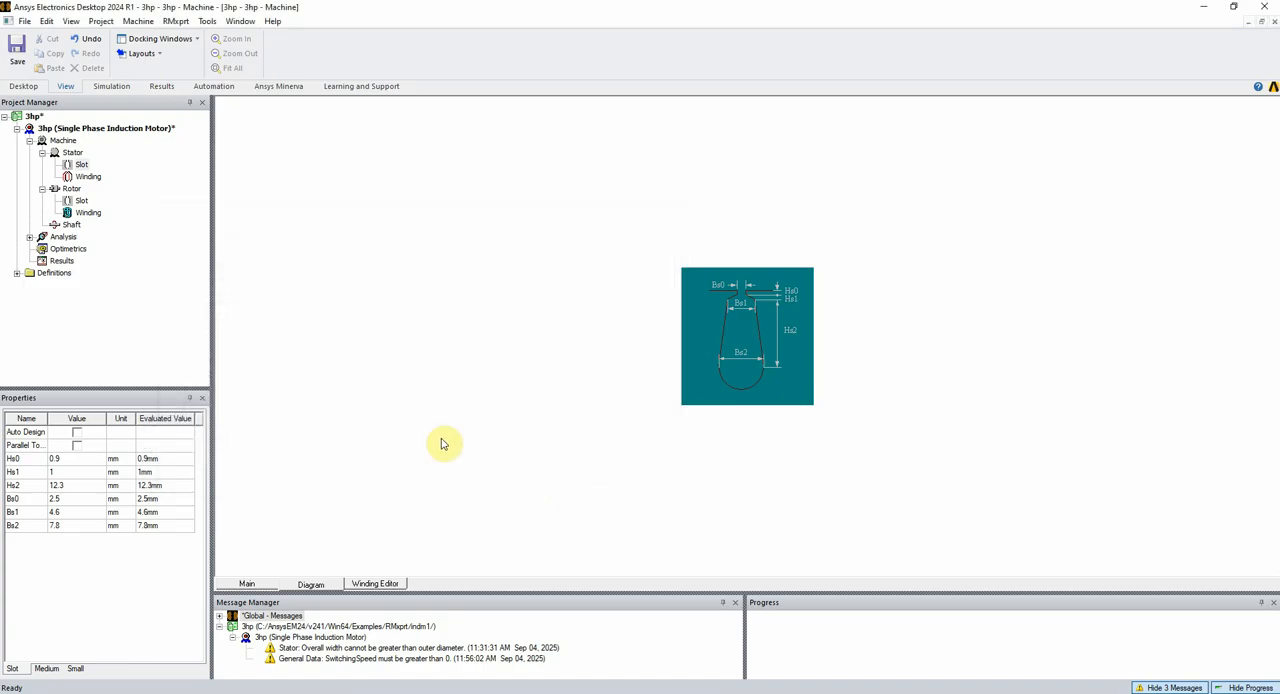
Review the stator winding's general, Main (A) and Aux (B) parameters, widening the name column to read them, and close the properties
double_click(86, 178)
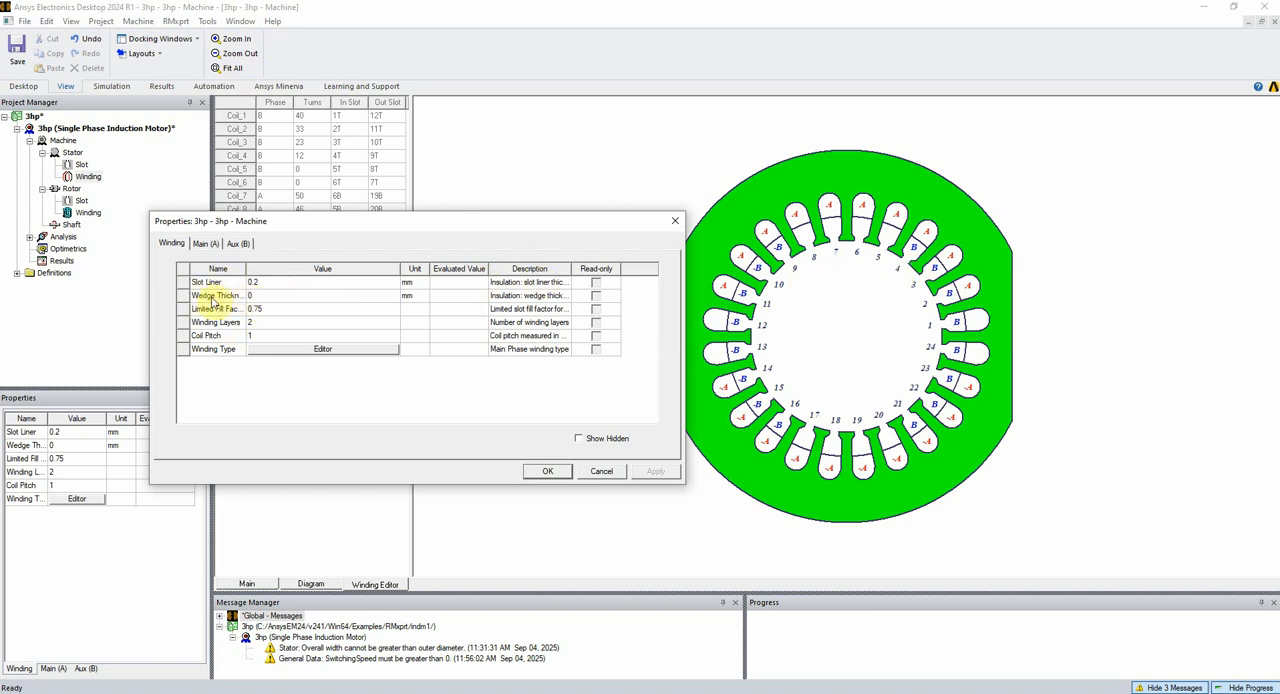
double_click(245, 268)
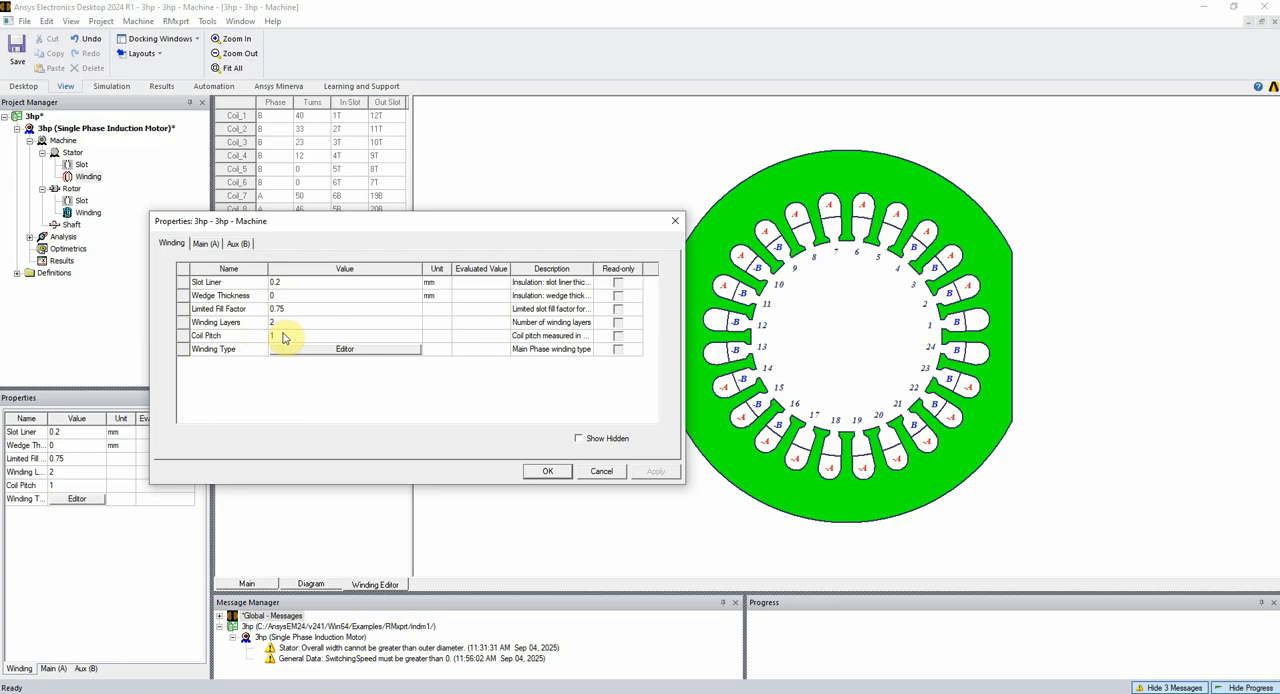
left_click(206, 244)
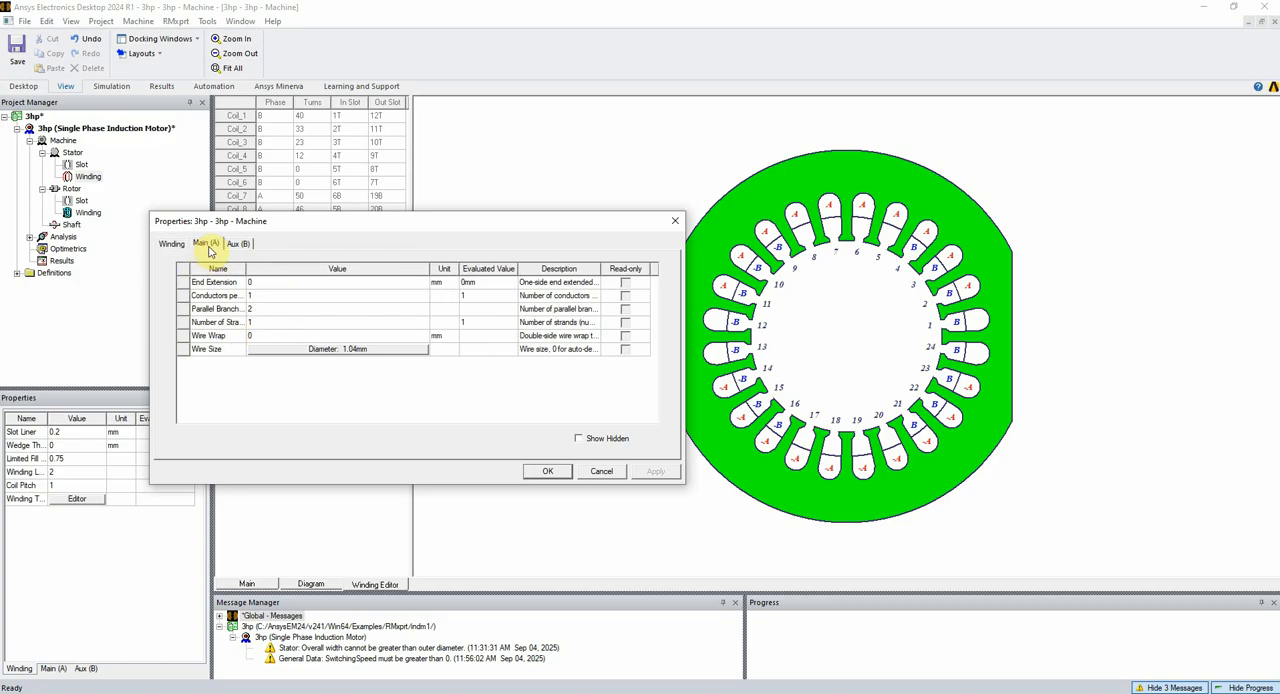
left_click(238, 244)
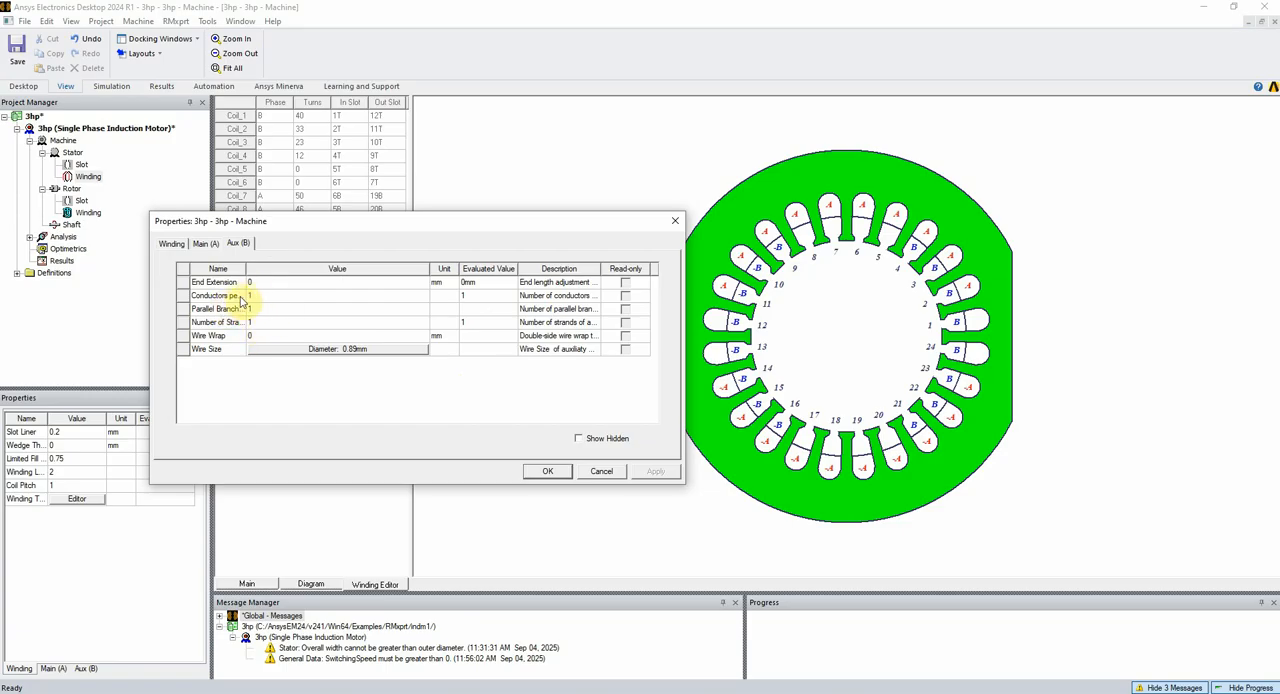
left_click_drag(246, 276, 263, 276)
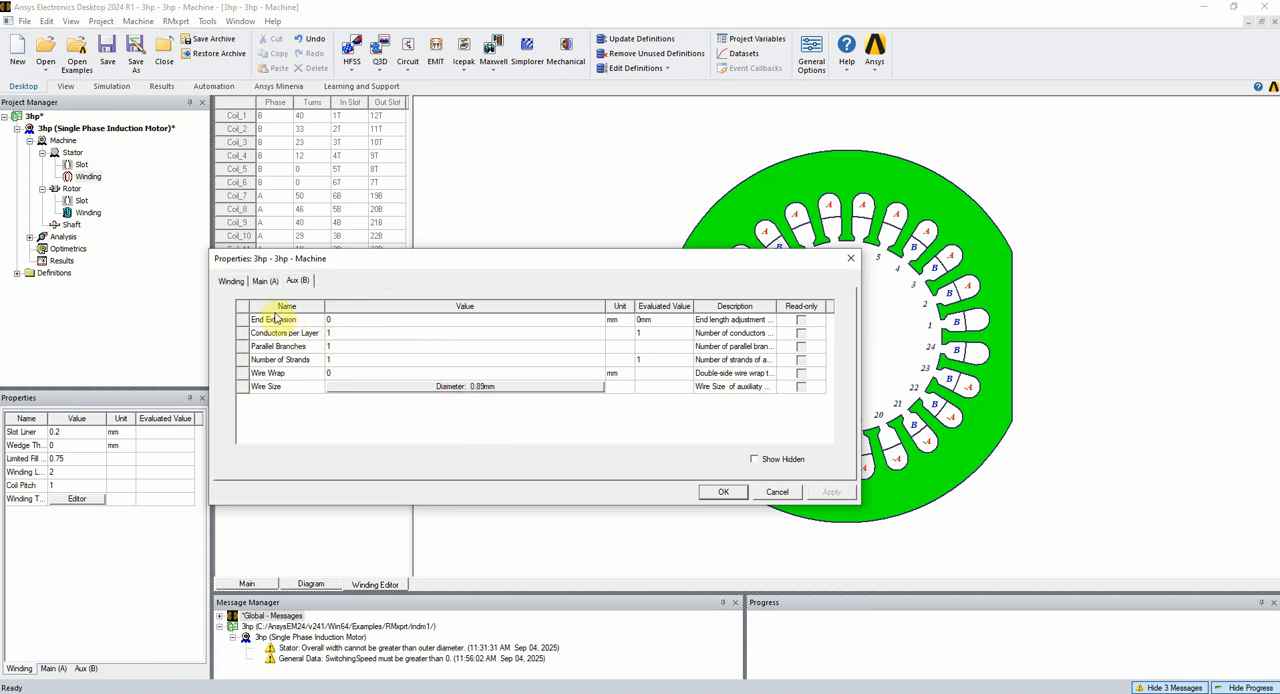
left_click(231, 282)
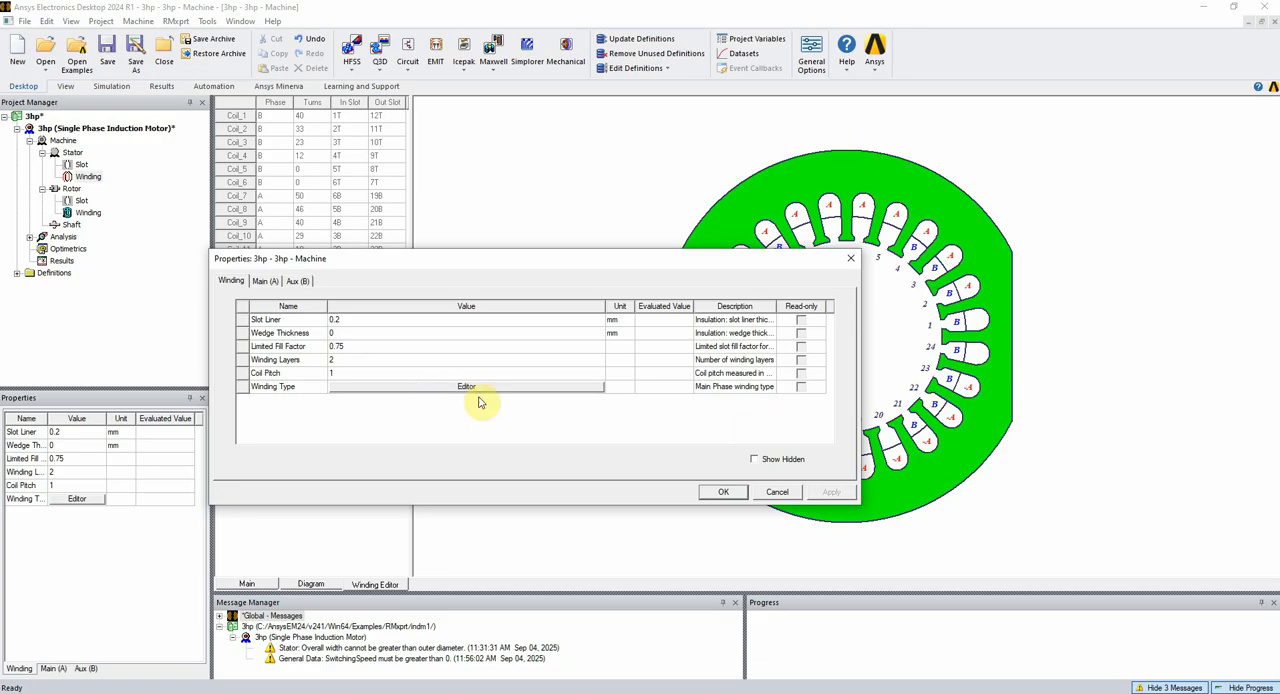
left_click(851, 258)
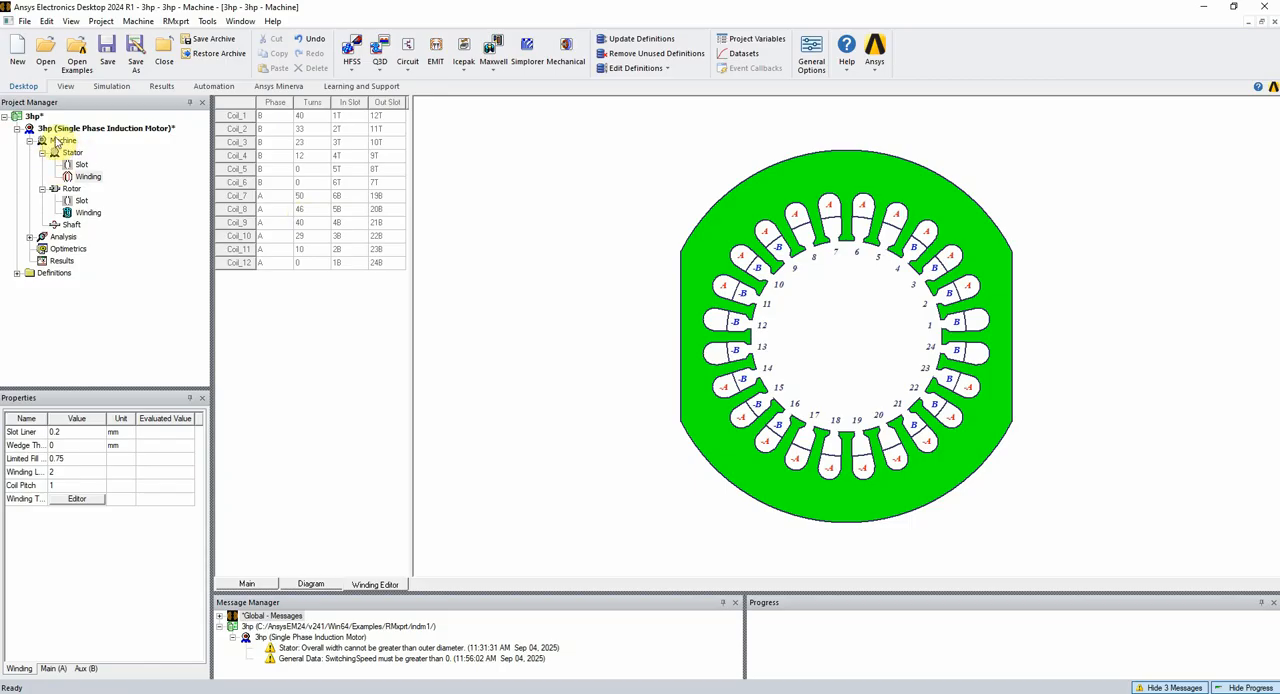
Turn on the Cast Rotor option in the rotor properties and confirm them
double_click(68, 189)
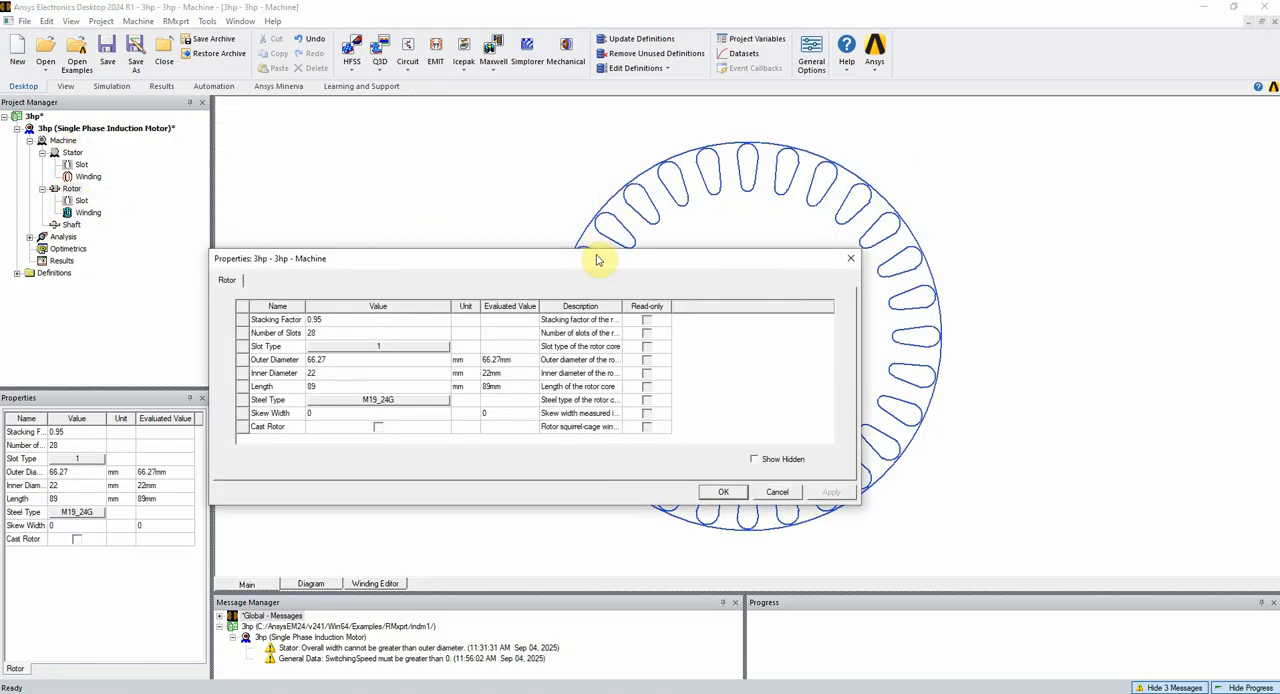
mouse_move(596, 259)
left_mouse_down()
mouse_move(640, 295)
mouse_move(832, 226)
mouse_move(873, 330)
mouse_move(413, 190)
mouse_move(397, 251)
mouse_move(1036, 280)
mouse_move(652, 251)
mouse_move(394, 257)
left_mouse_up()
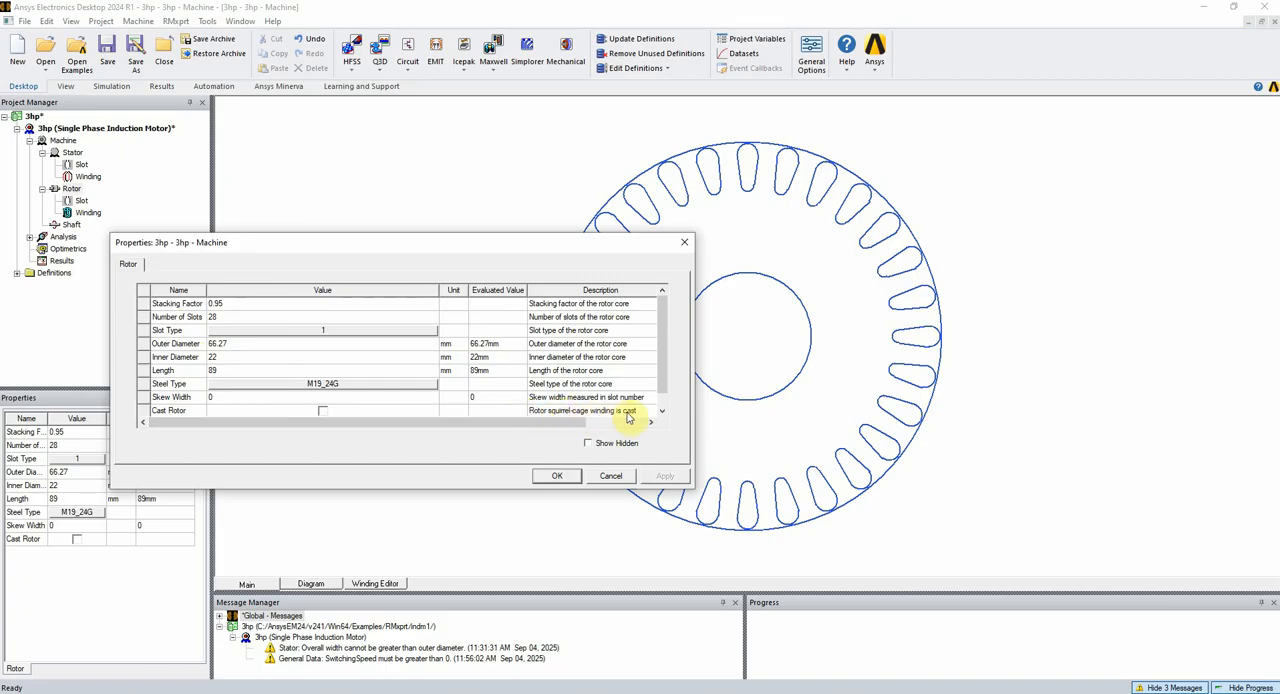
left_click(324, 413)
left_click(557, 475)
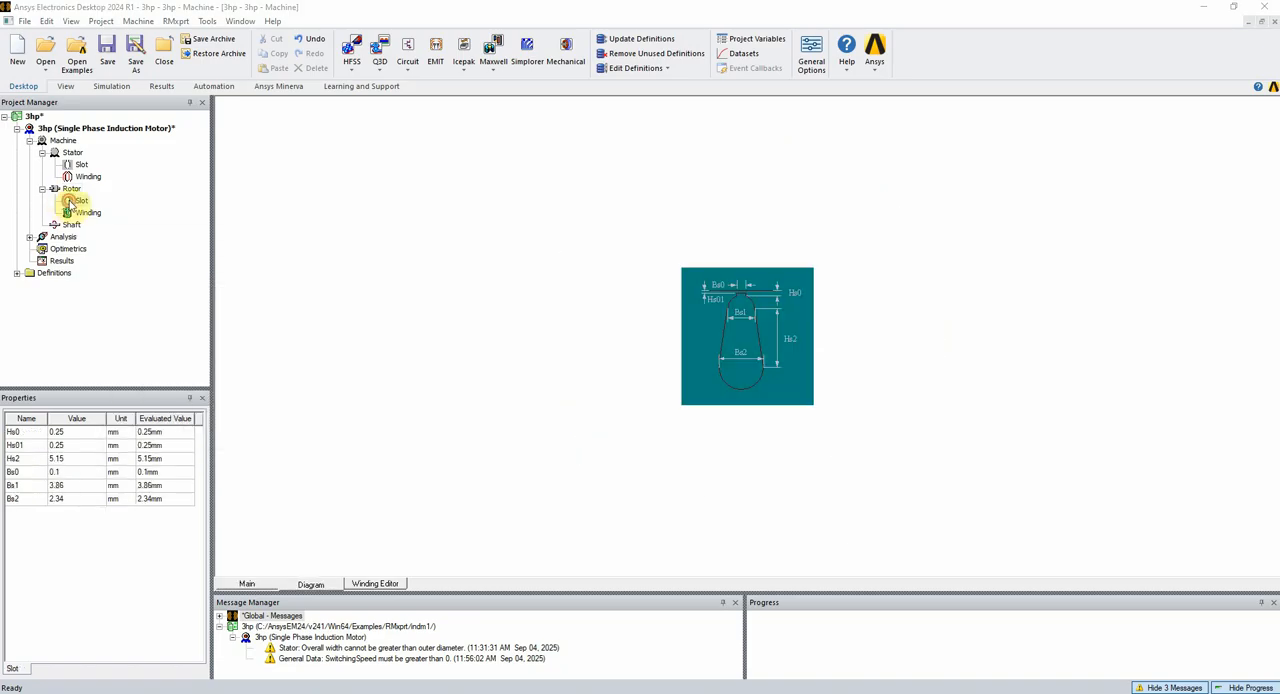
Examine the rotor slot dimensions and the rotor winding's conductor types and end ring parameters
double_click(70, 202)
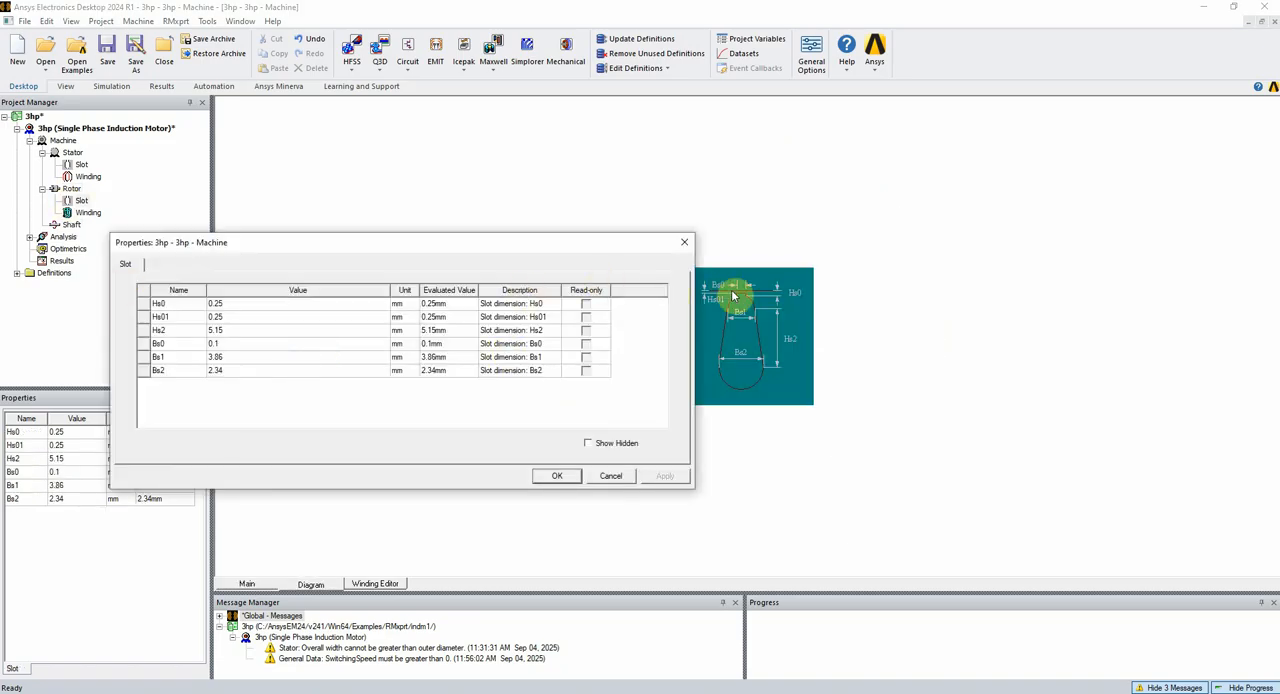
left_click(564, 480)
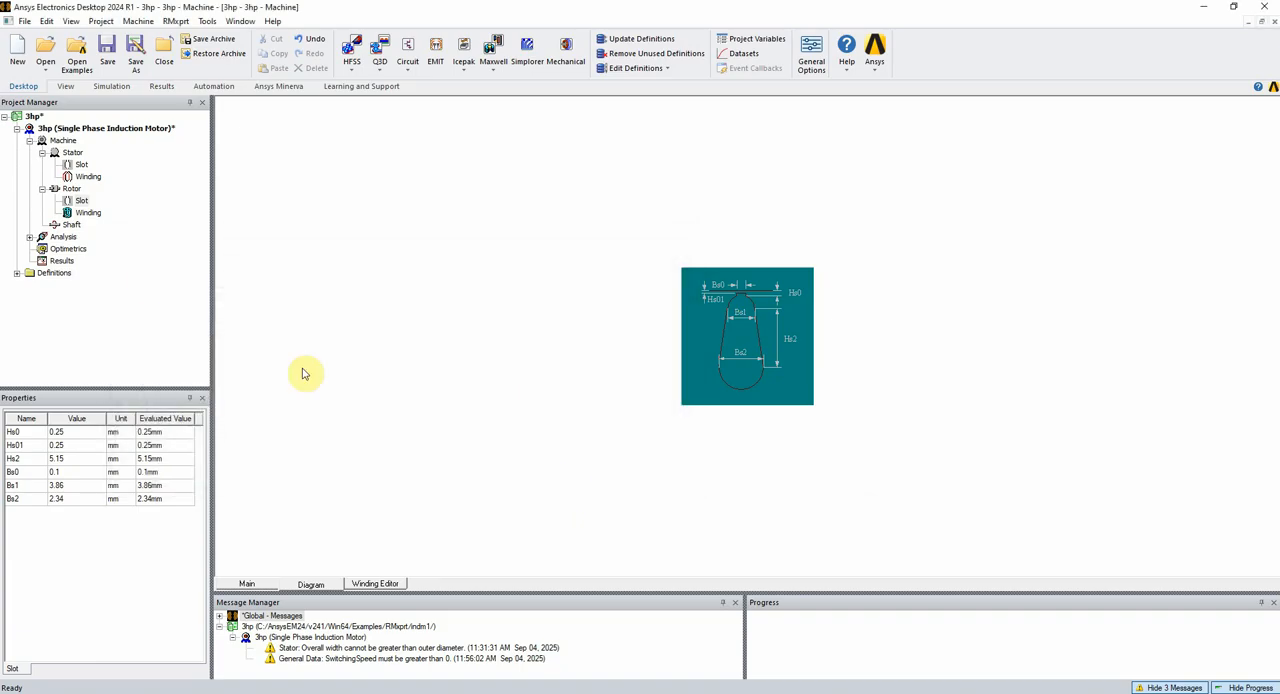
double_click(89, 213)
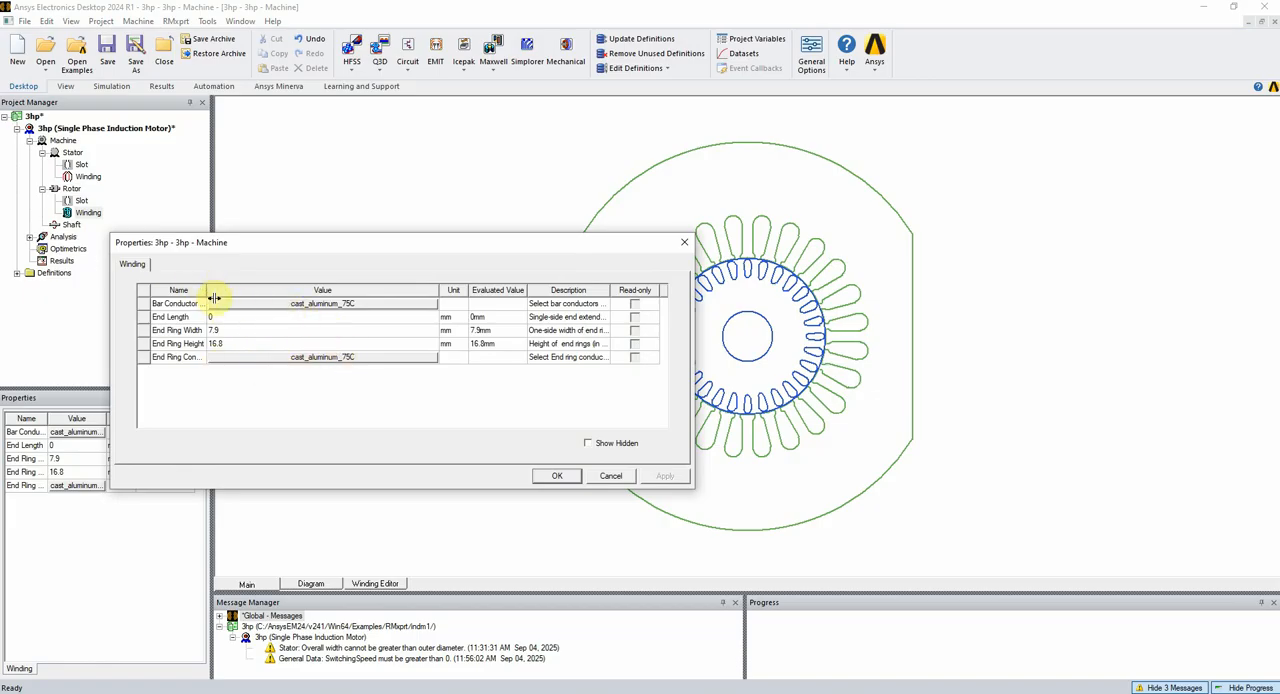
left_click_drag(213, 288, 247, 292)
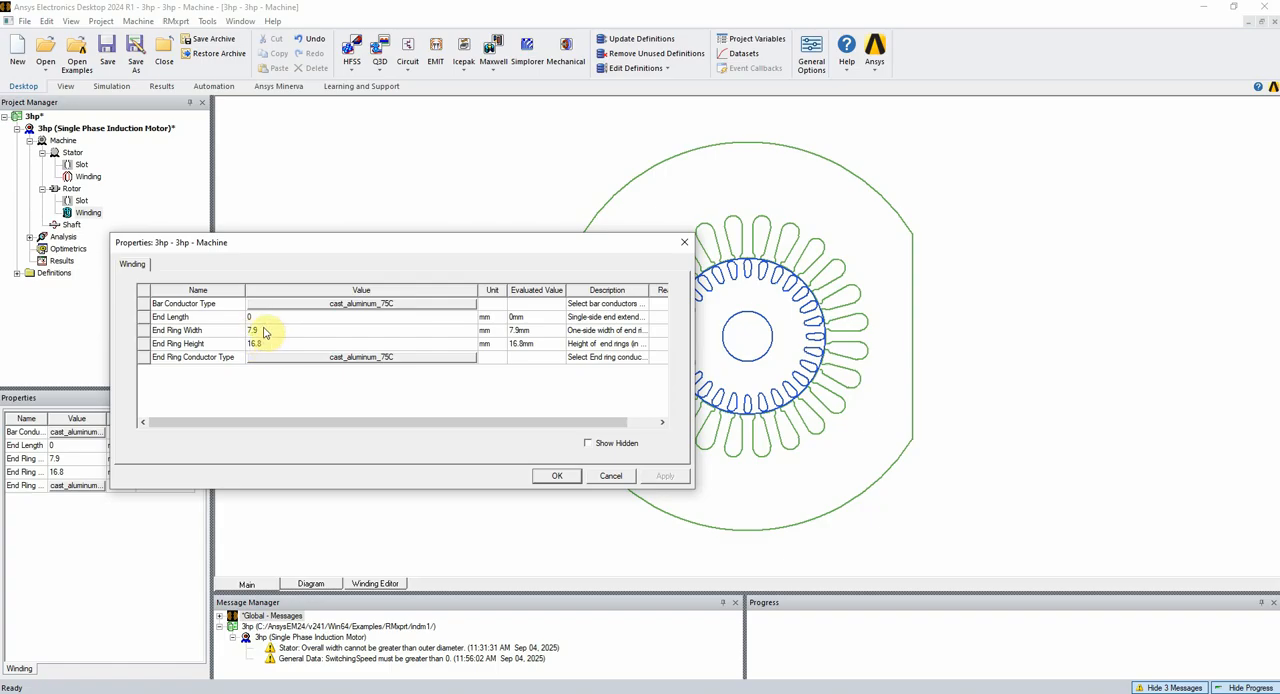
left_click(563, 476)
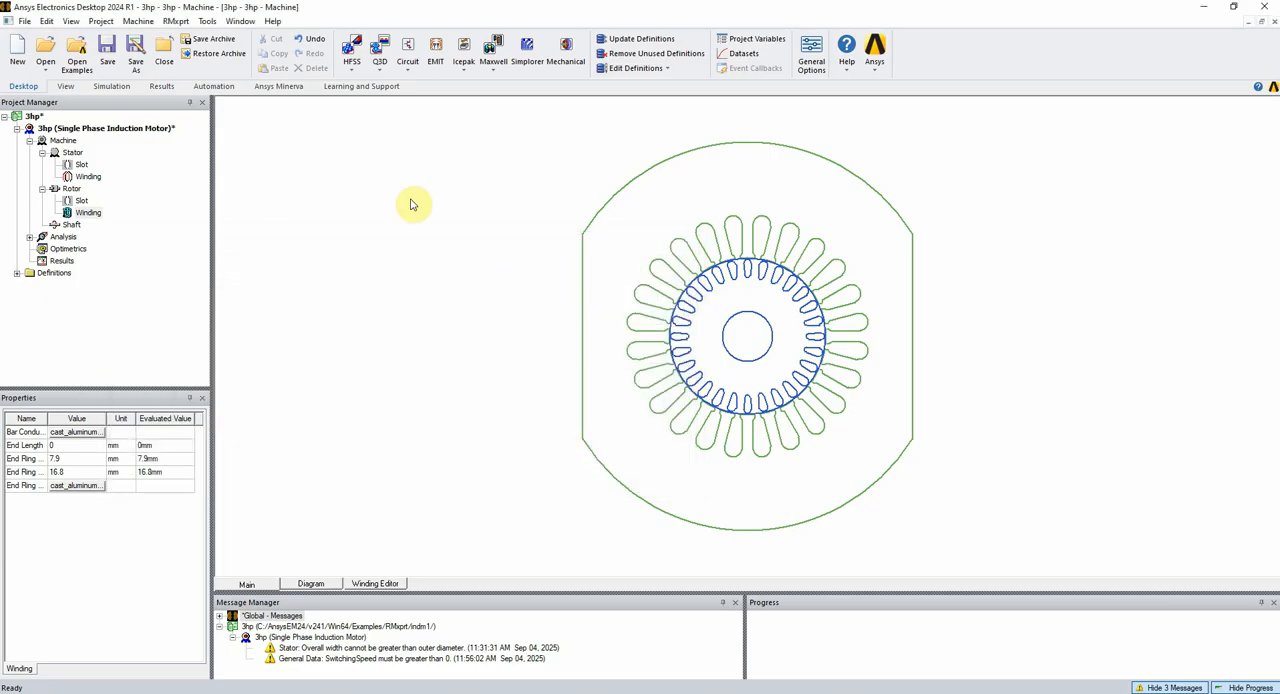
Review Setup1's load type options, rated output power, voltage, speed, operating temperature and frequency, and accept the solution setup
left_click(30, 237)
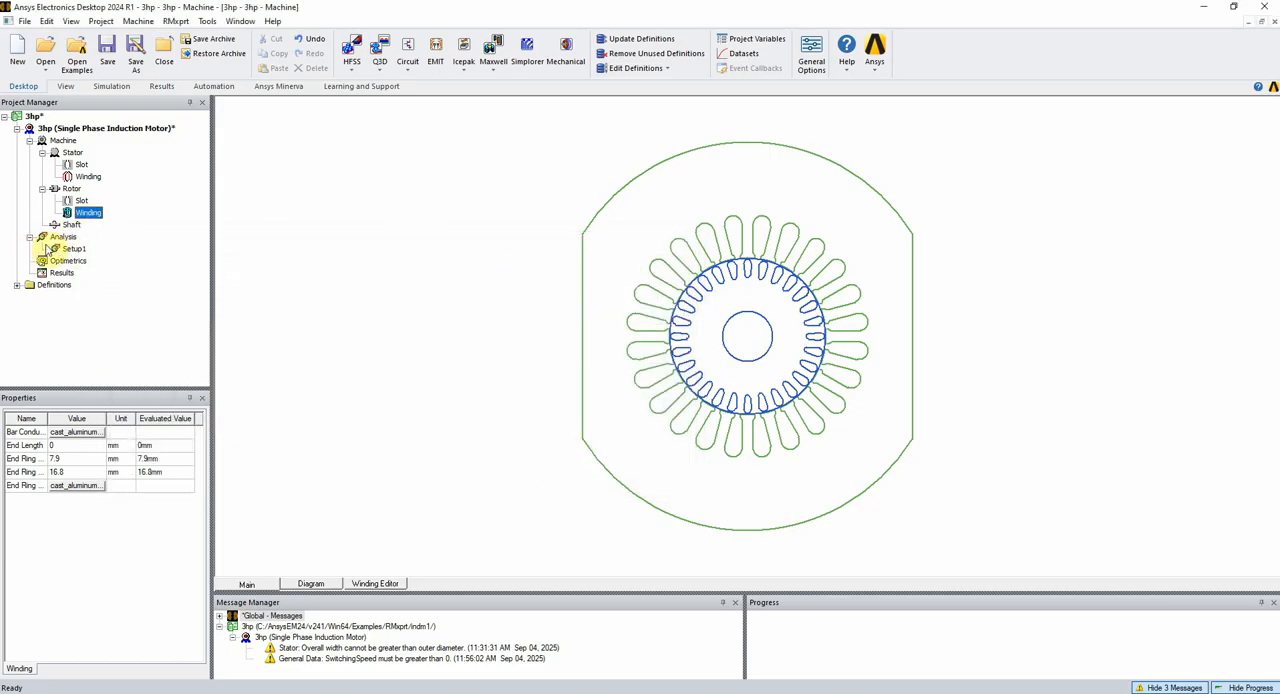
double_click(70, 249)
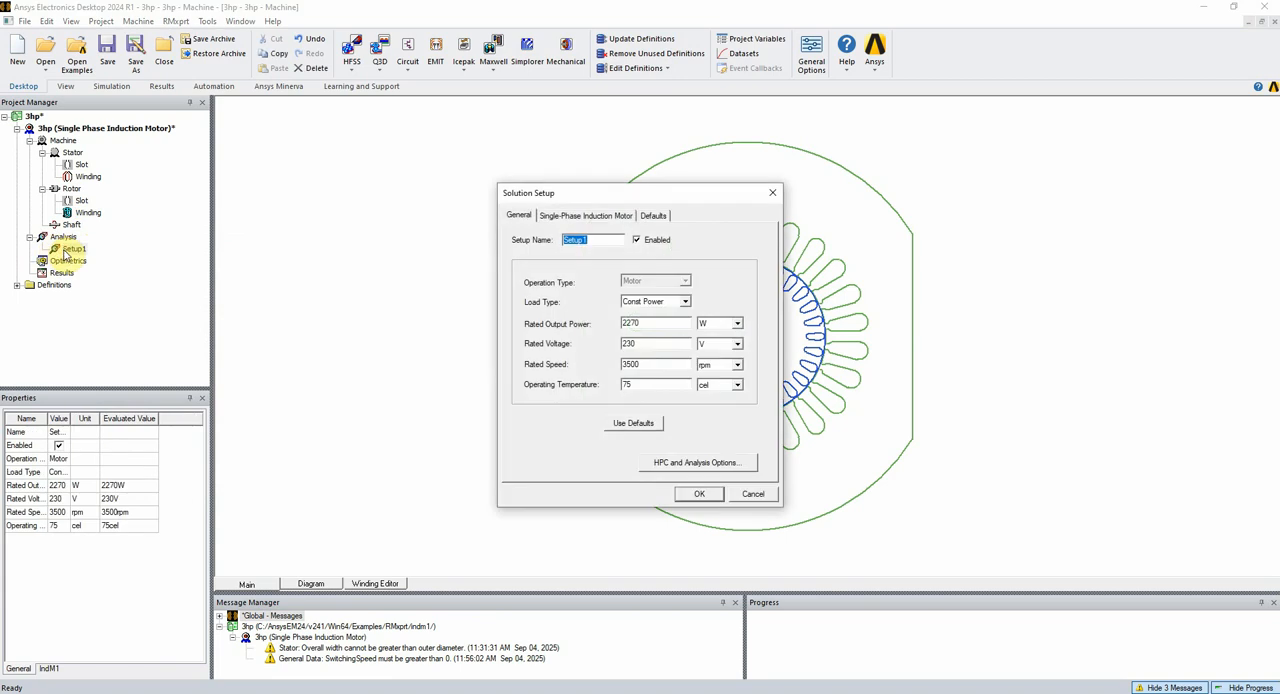
left_click(566, 215)
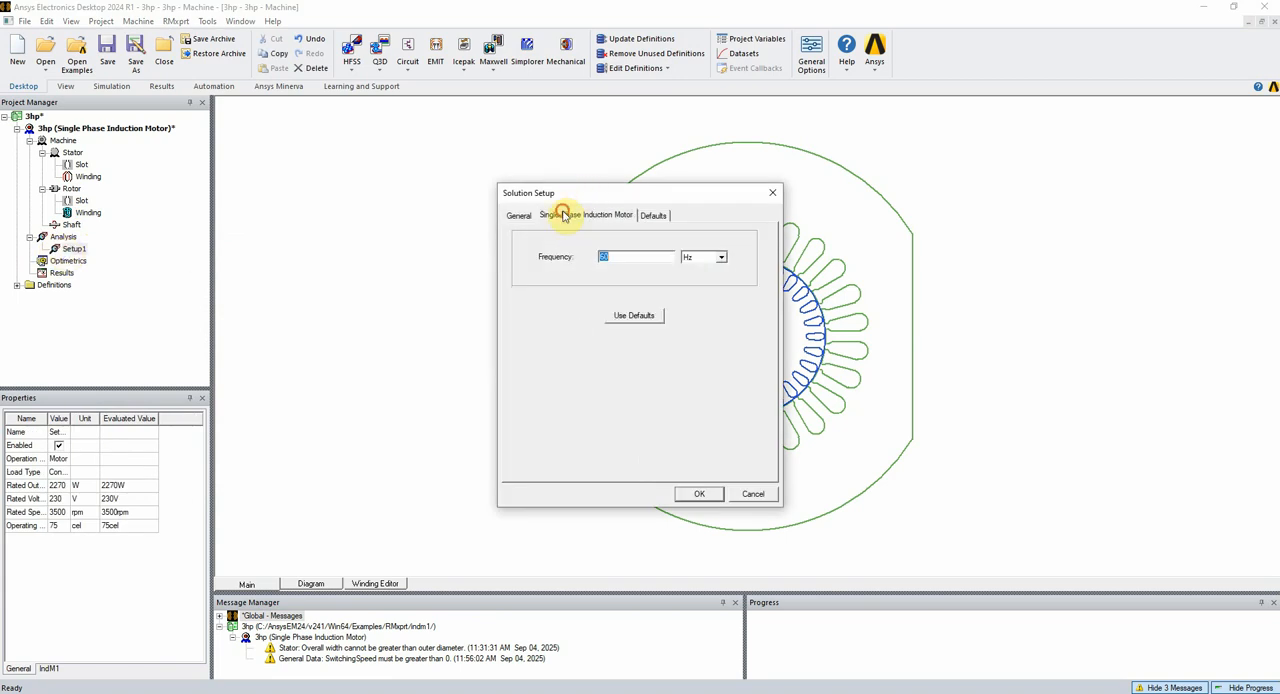
left_click(516, 217)
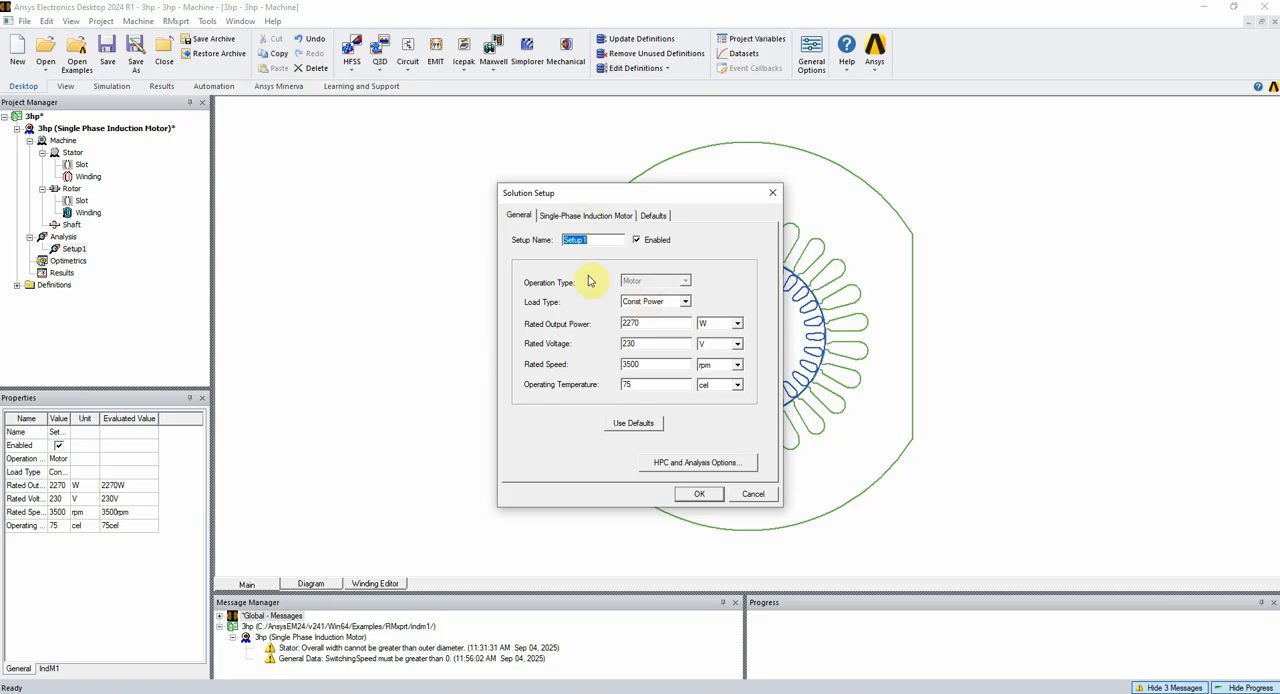
left_click(686, 301)
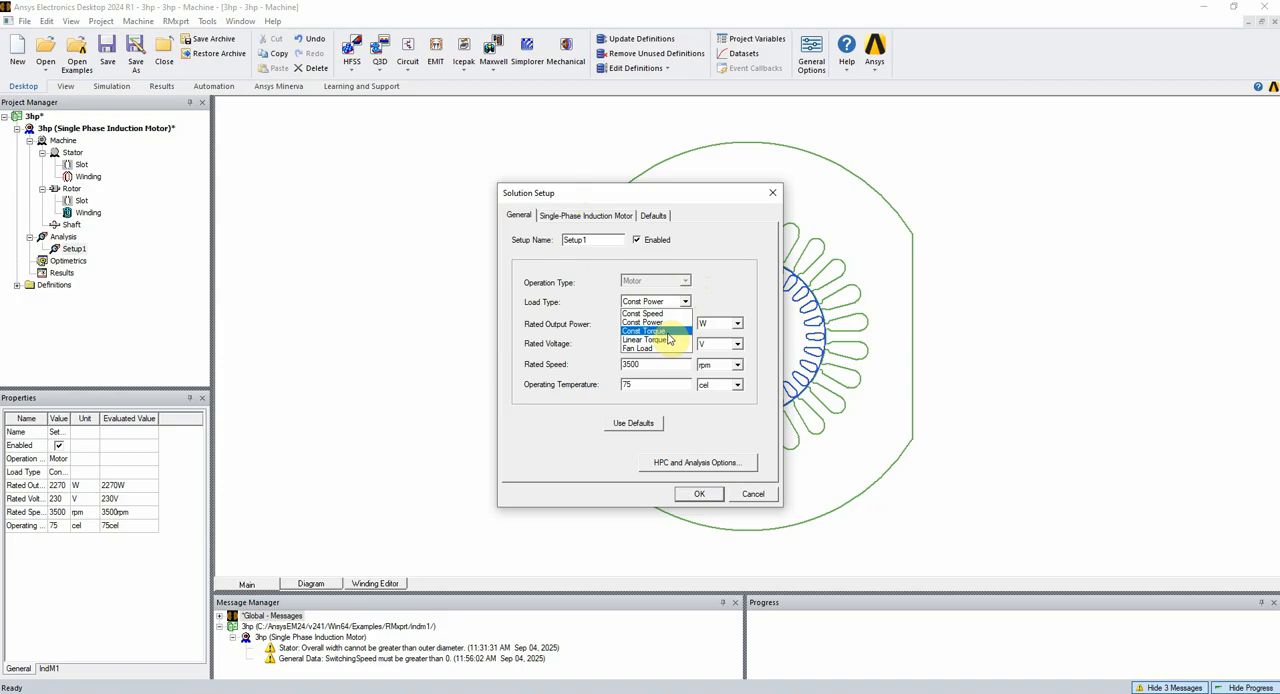
left_click(590, 320)
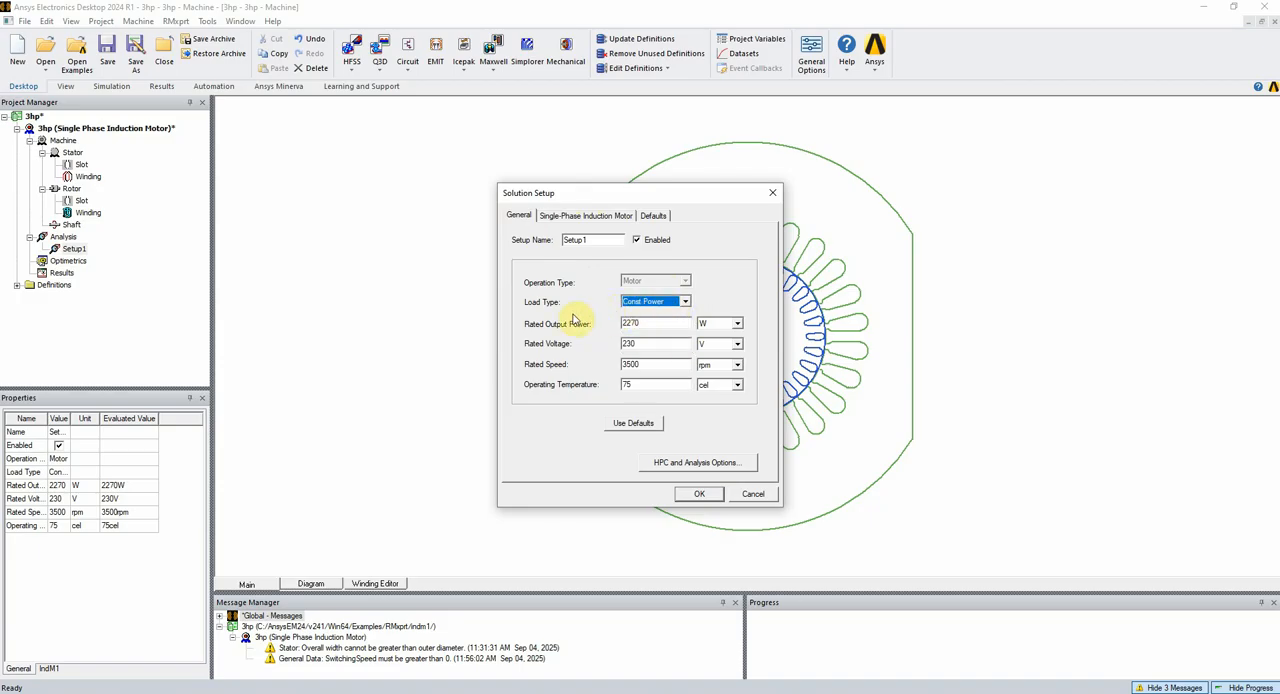
double_click(643, 343)
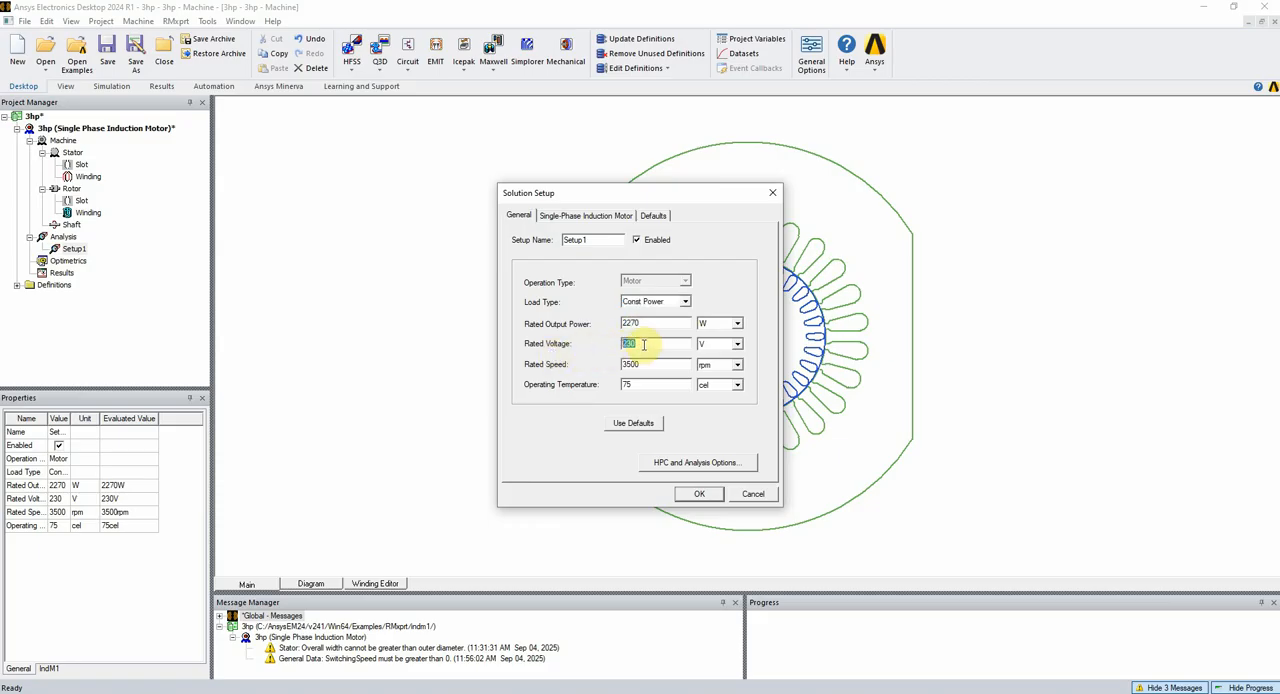
left_click(640, 343)
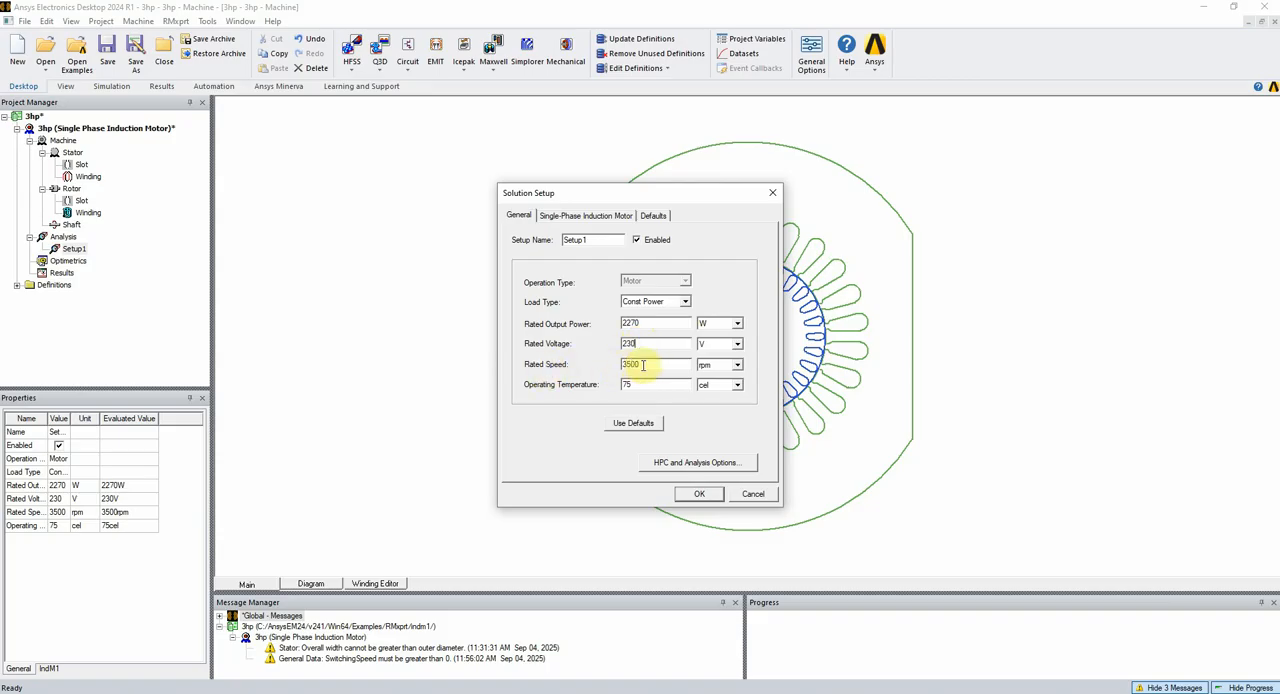
left_click(566, 218)
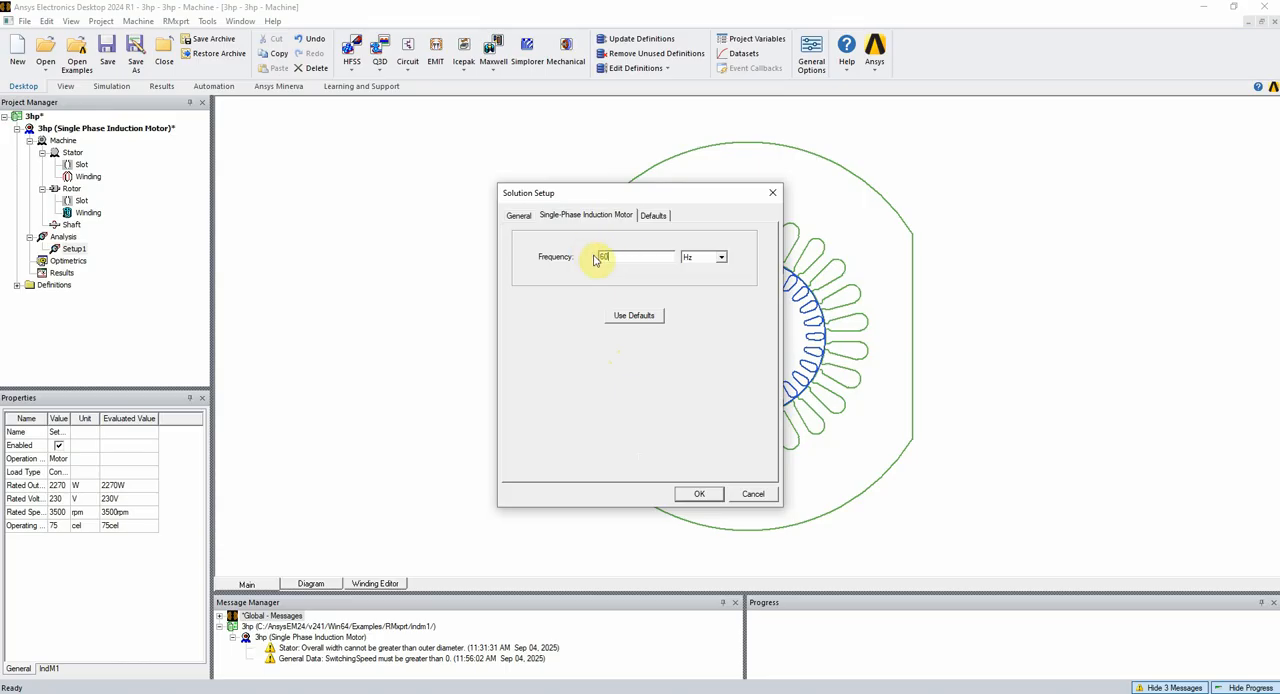
left_click(521, 217)
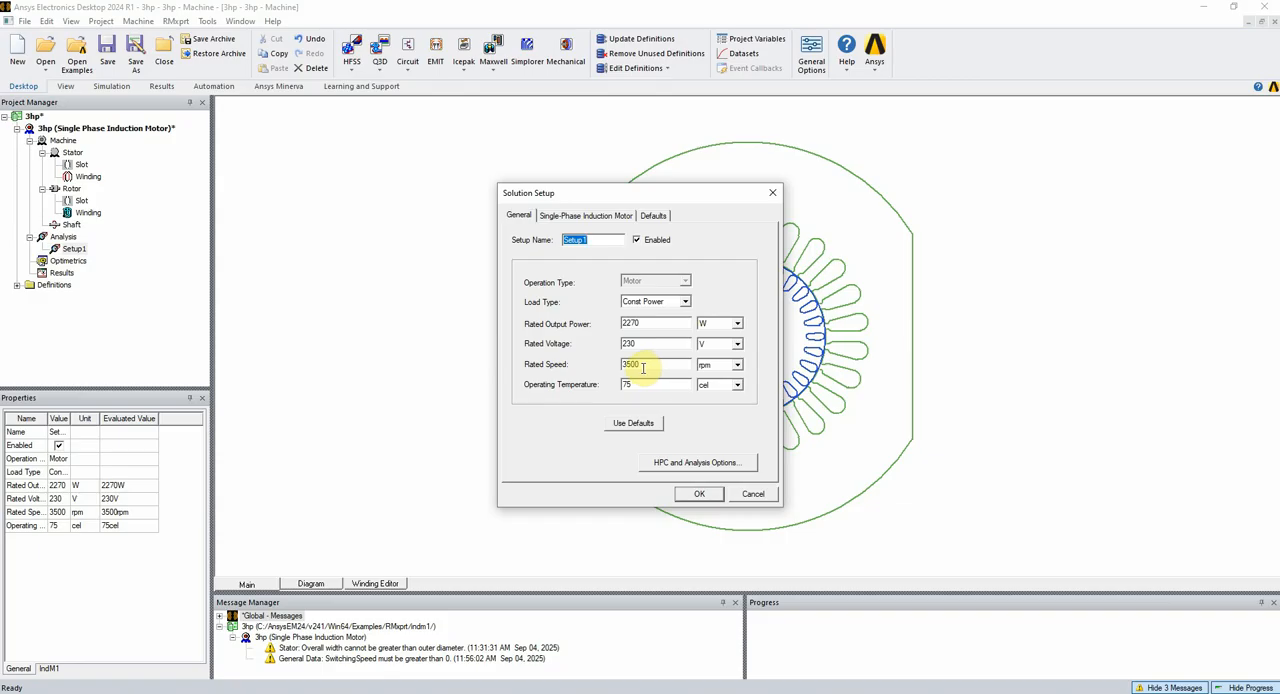
left_click(699, 494)
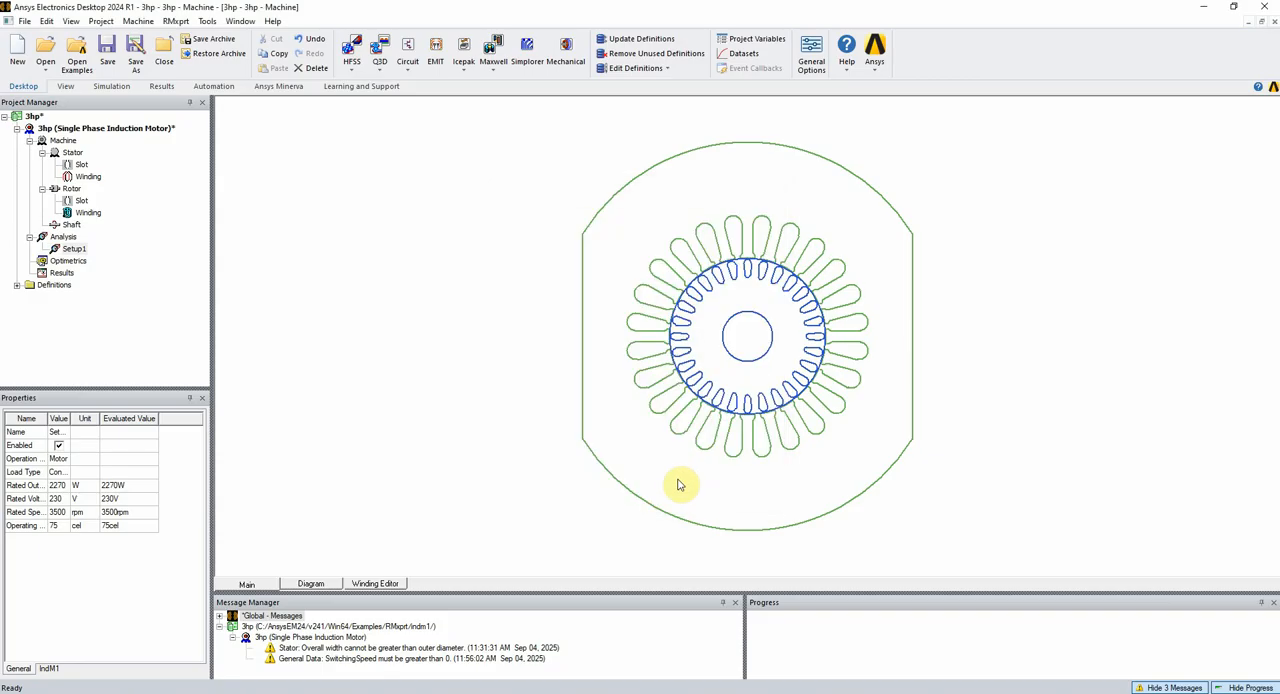
Analyze Setup1 and agree to save the project in the Electronics Desktop 2024 R1 format
right_click(72, 249)
left_click(114, 364)
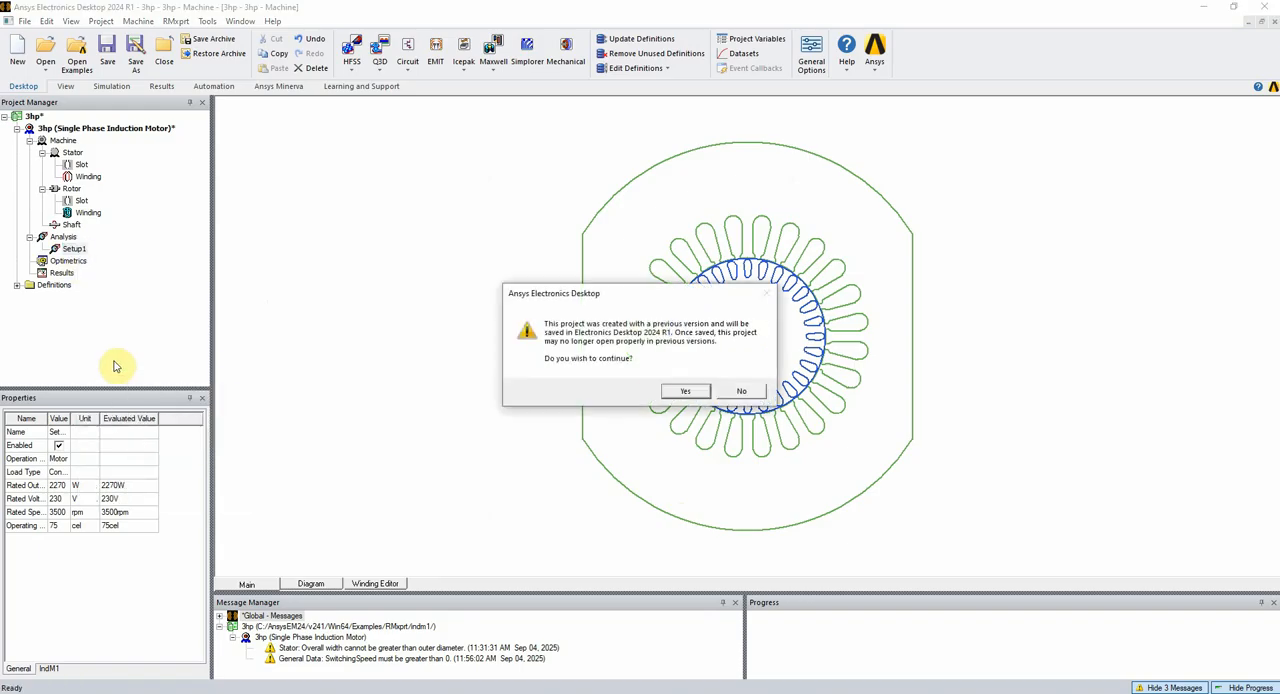
left_click(690, 393)
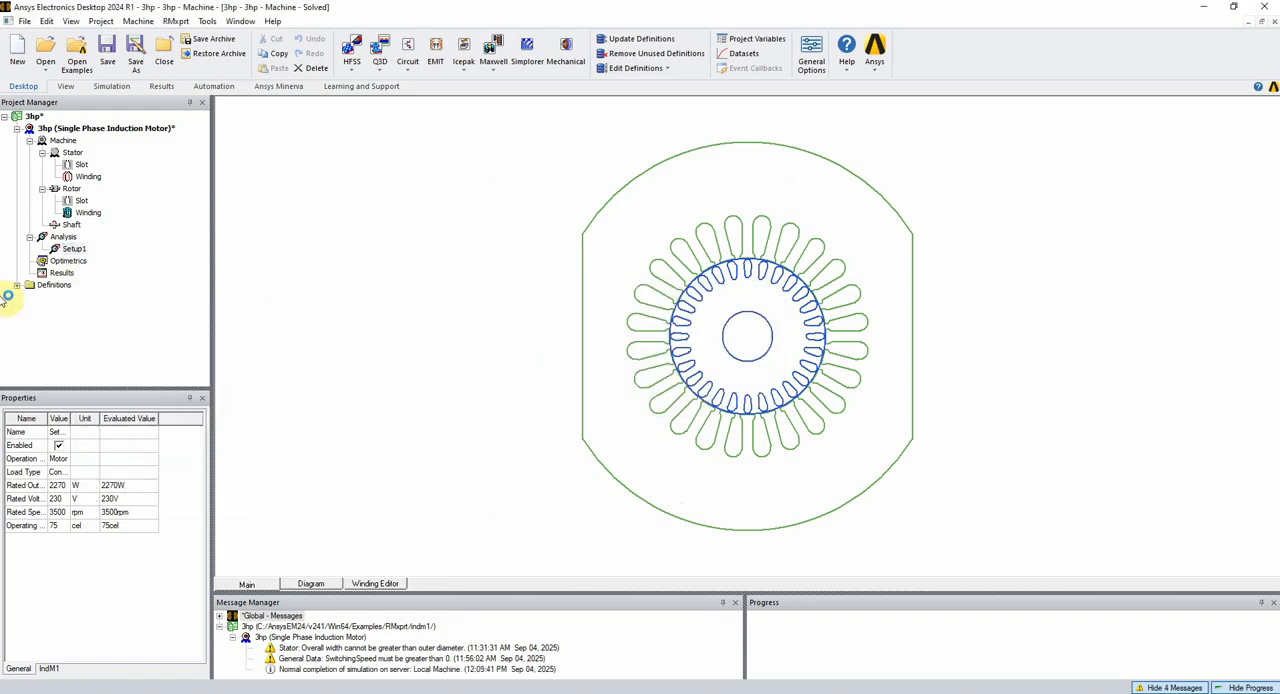
right_click(56, 277)
mouse_move(77, 306)
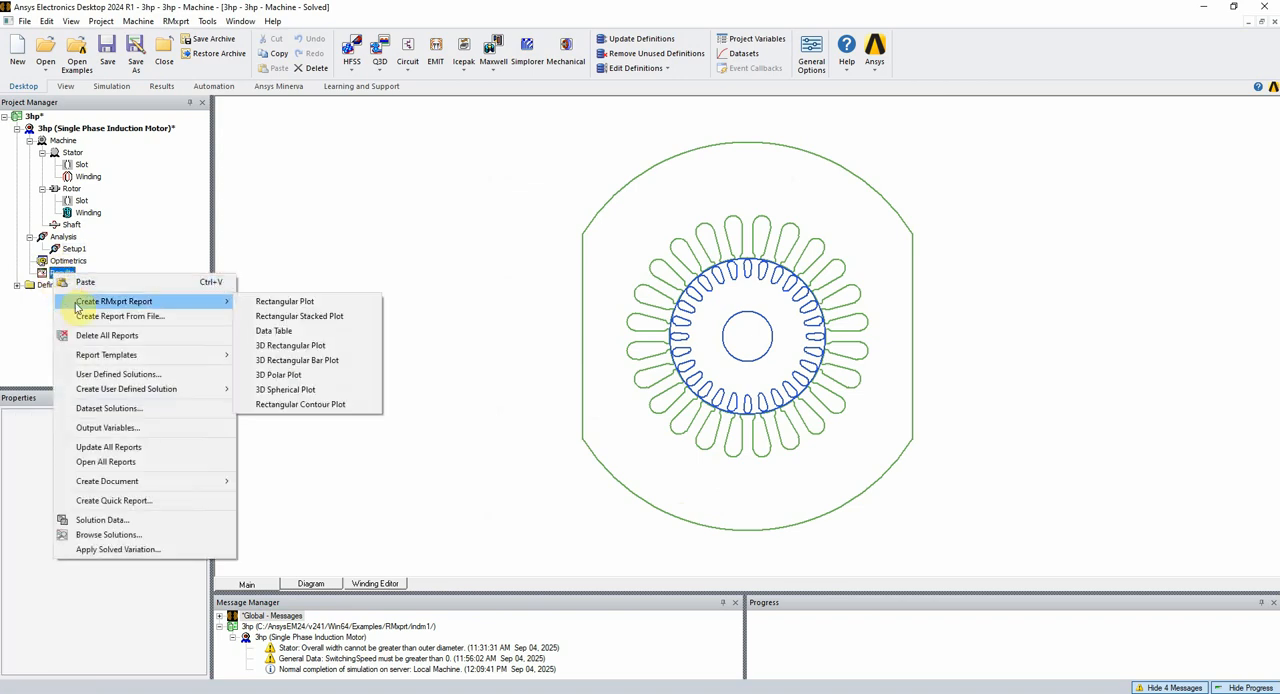
left_click(129, 259)
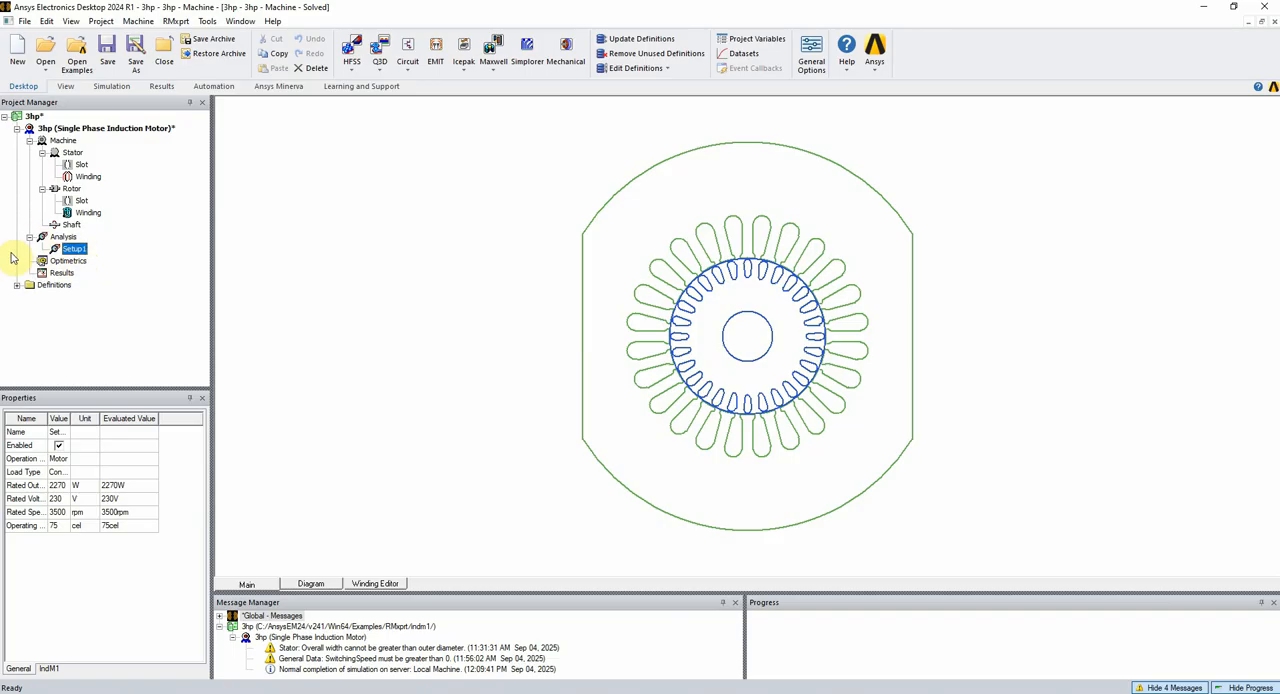
right_click(73, 263)
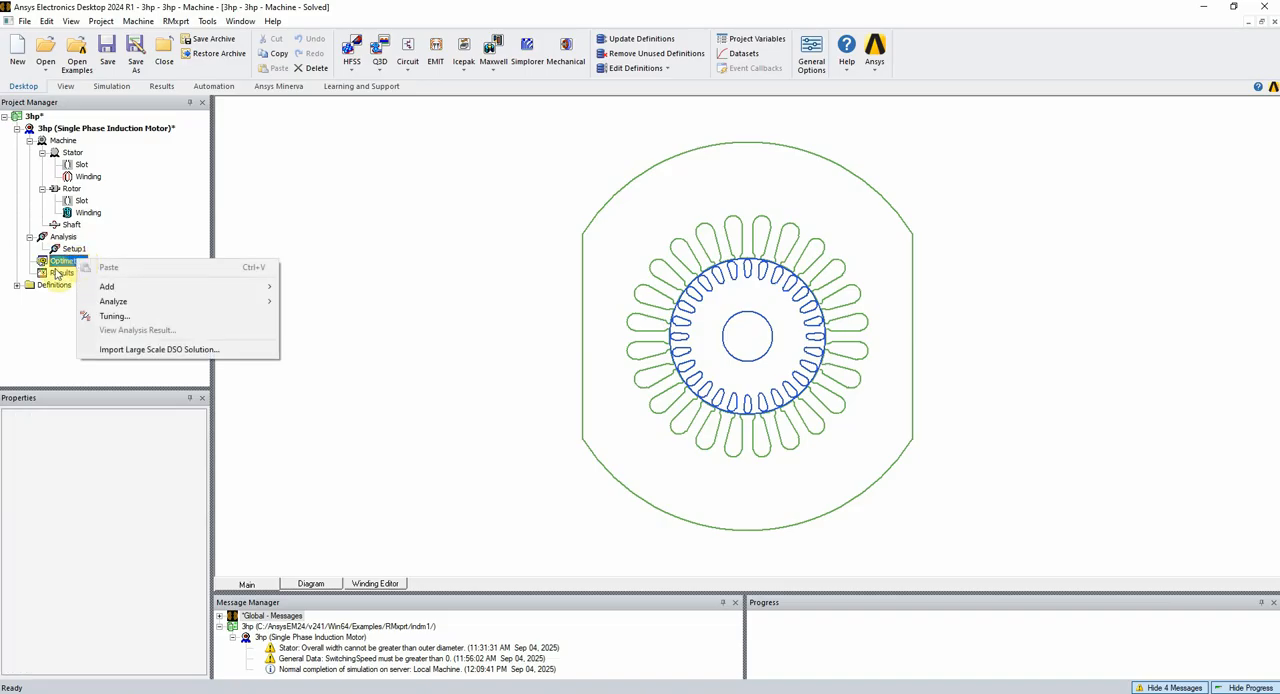
Create separate RMxprt rectangular plots of InputCurrent and PowerFactor against RSpeed from the Setup1 performance solution
right_click(61, 272)
mouse_move(180, 305)
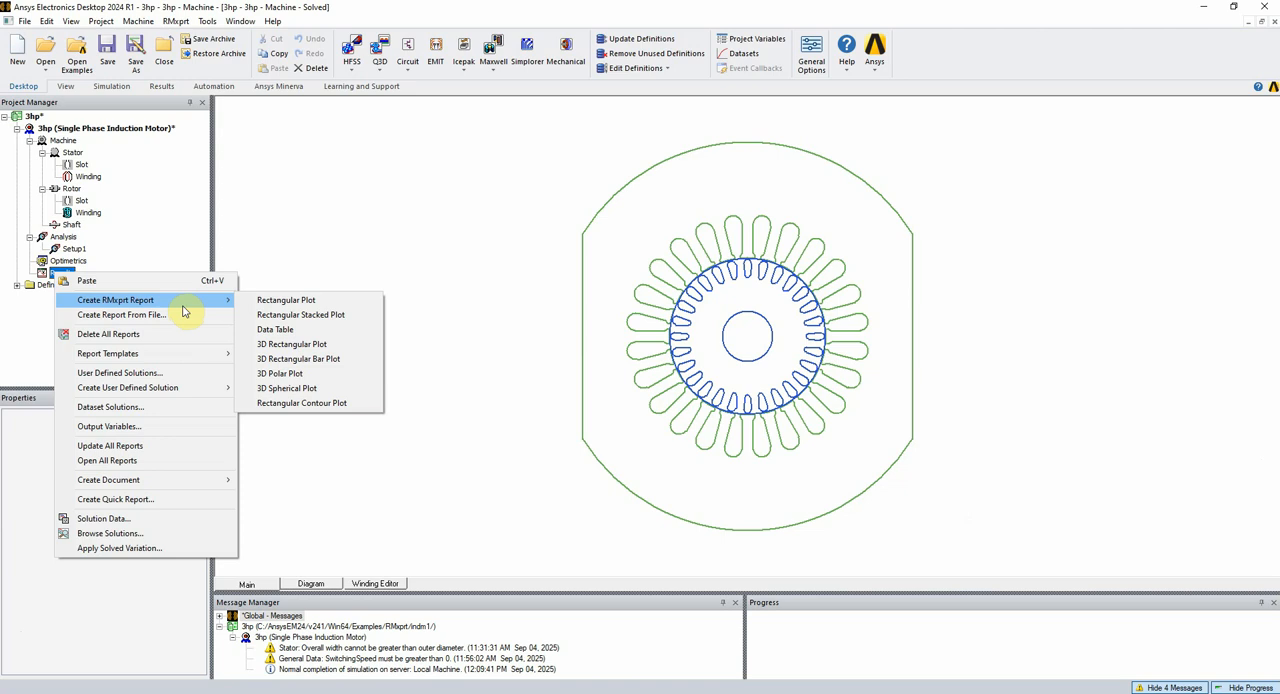
left_click(309, 301)
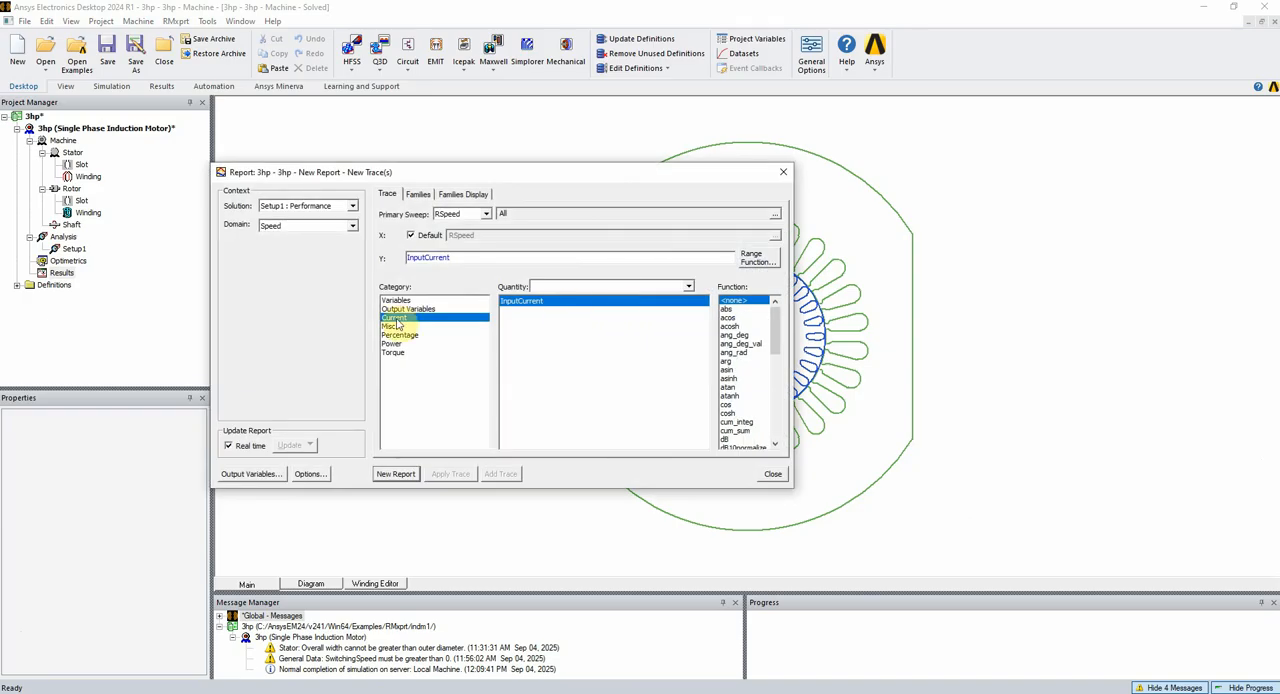
left_click(396, 473)
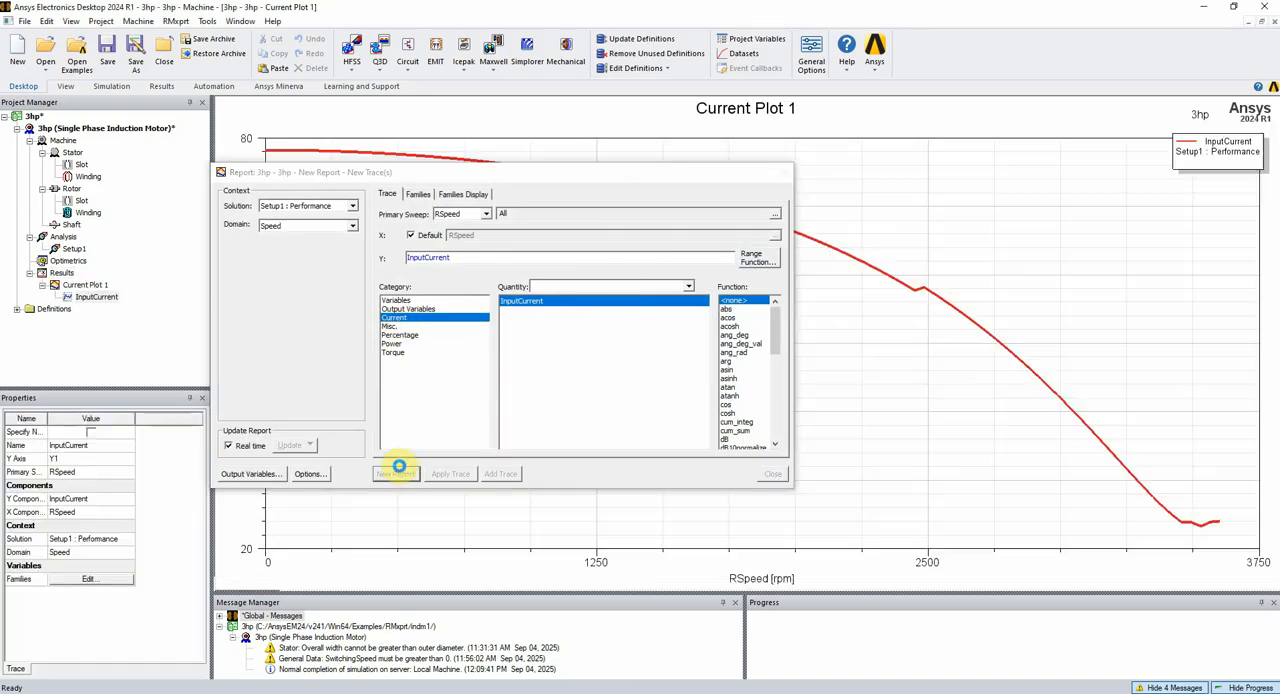
left_click(470, 326)
left_click(404, 473)
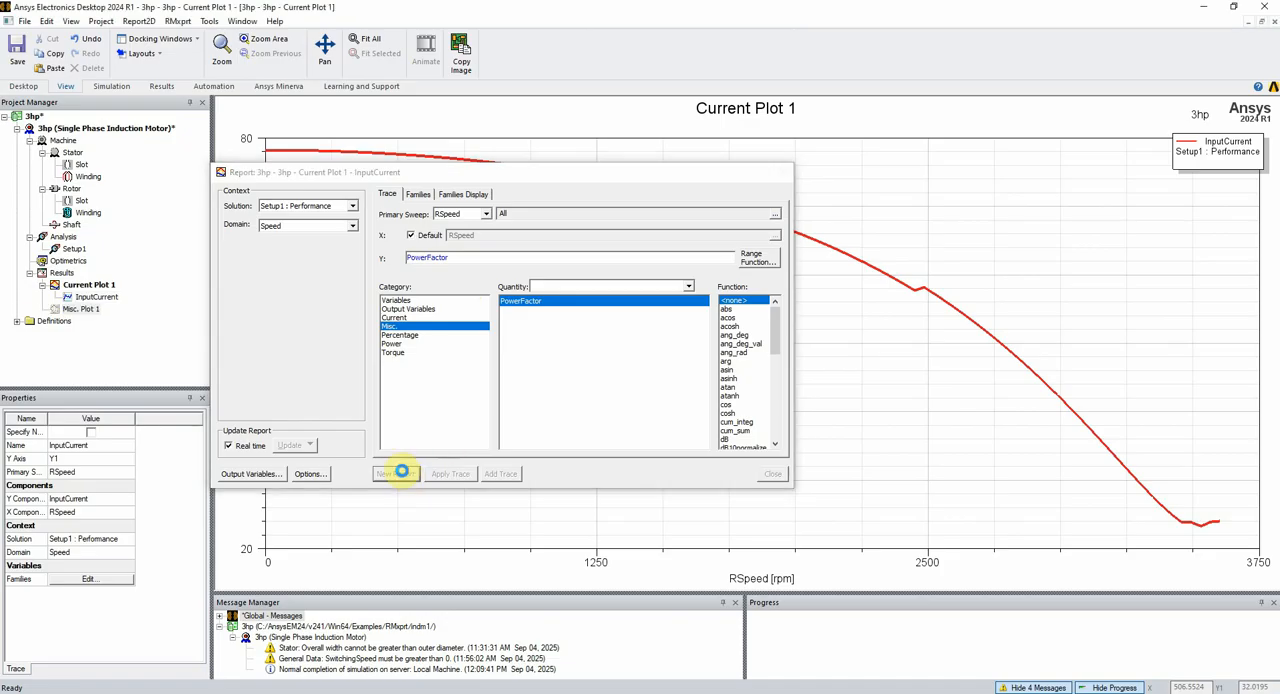
Add separate rectangular plots of Efficiency and OutputPower against RSpeed, and close the report dialog
left_click(403, 309)
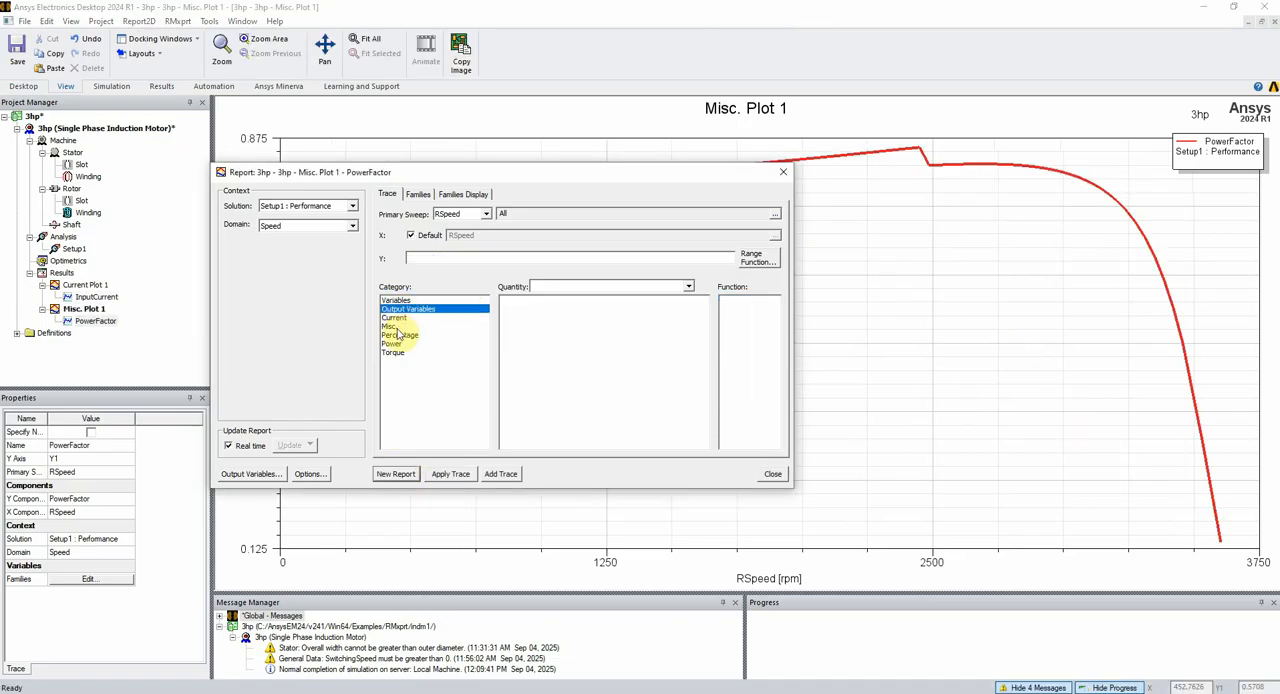
left_click(399, 334)
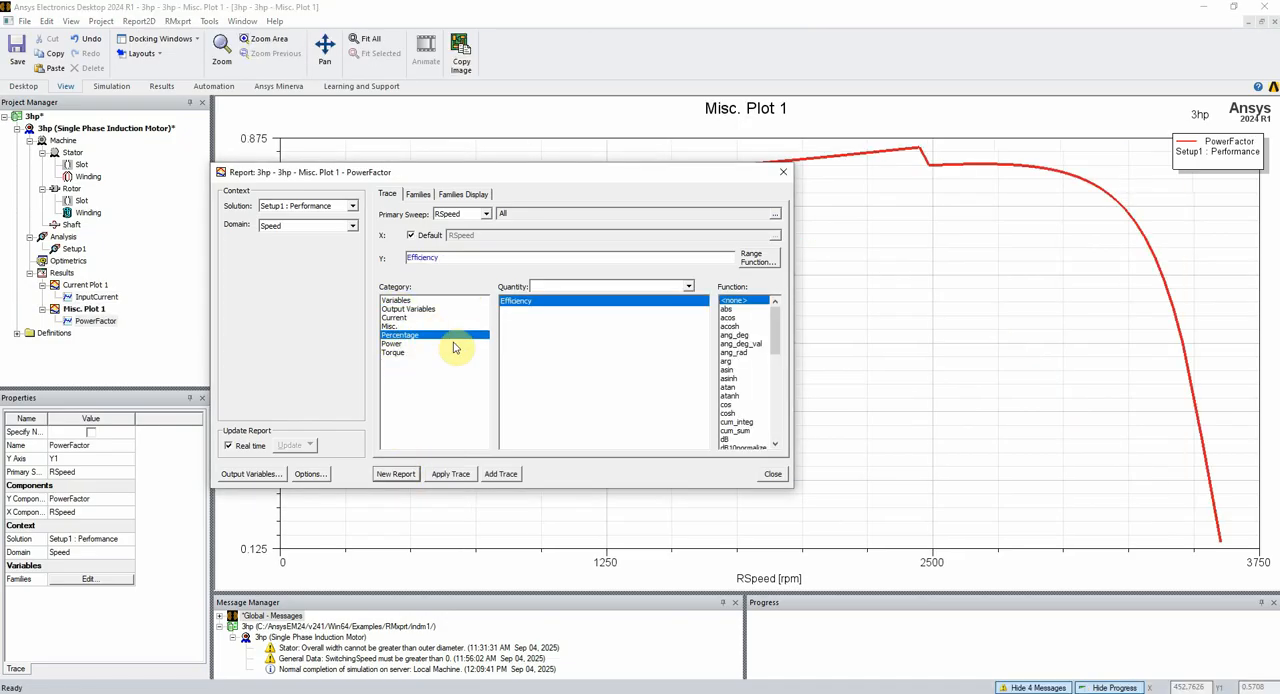
left_click(395, 473)
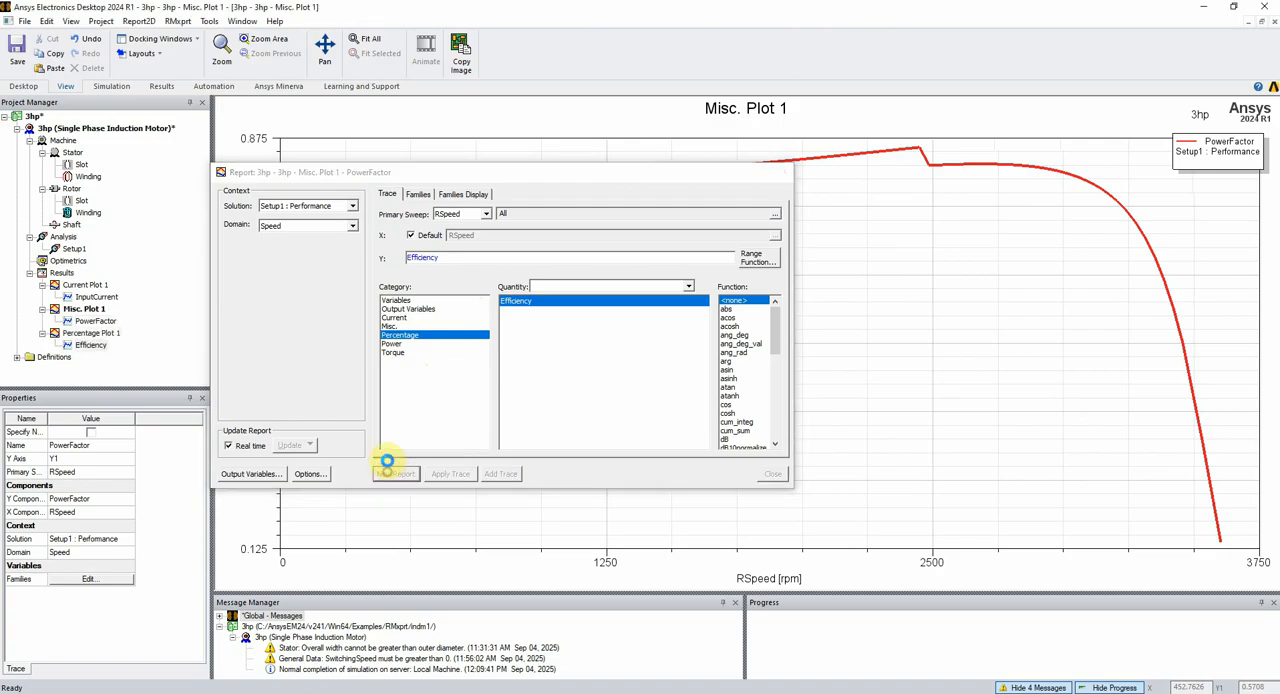
left_click(390, 343)
left_click(395, 473)
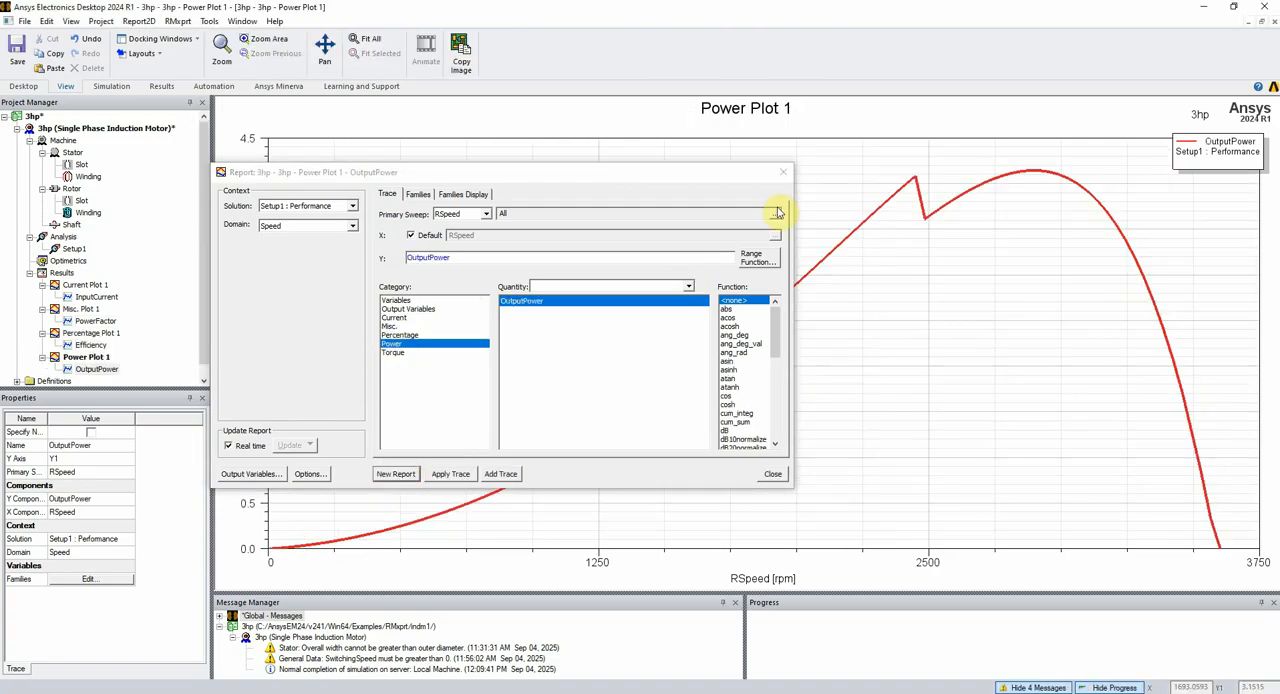
left_click(784, 172)
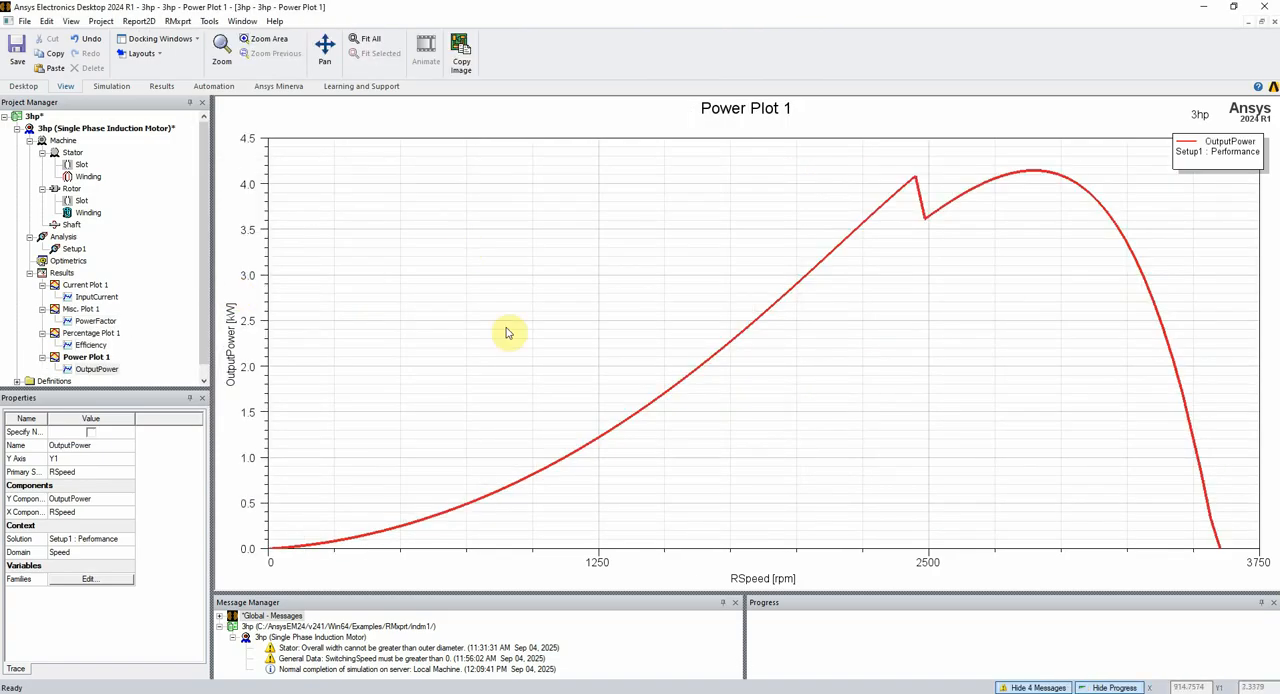